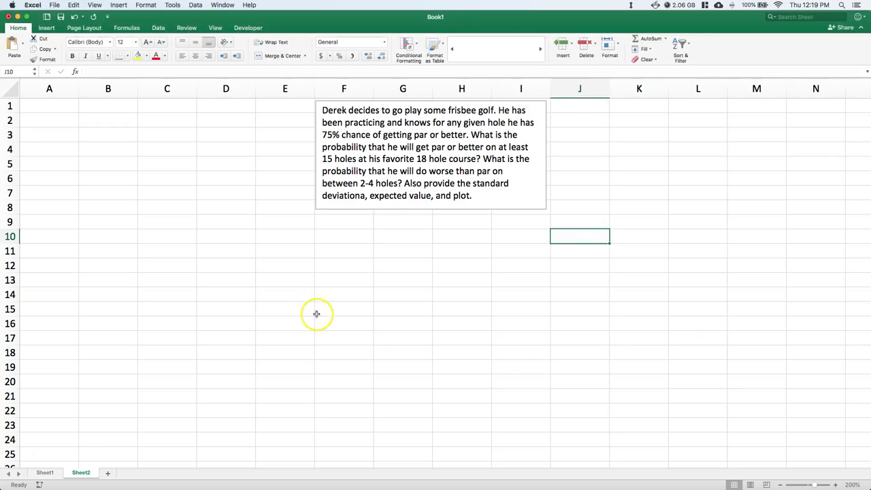
click(318, 107)
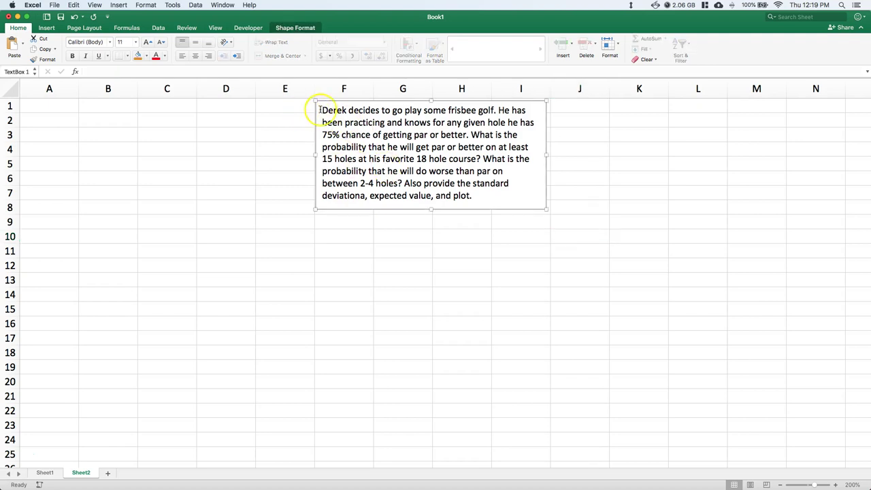
click(571, 262)
click(571, 262)
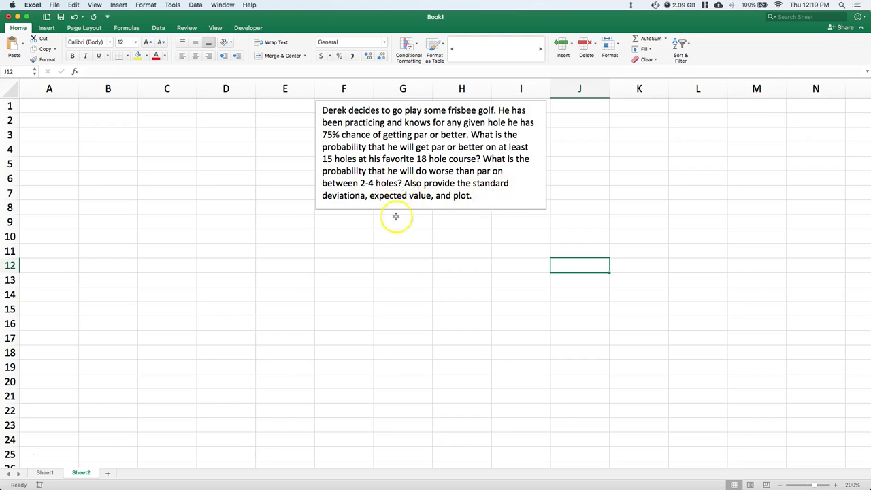
Step: Correct "deviationa" to "deviation" in the problem text box and extend its ending to "plot the distribution."
click(365, 195)
key(BackSpace)
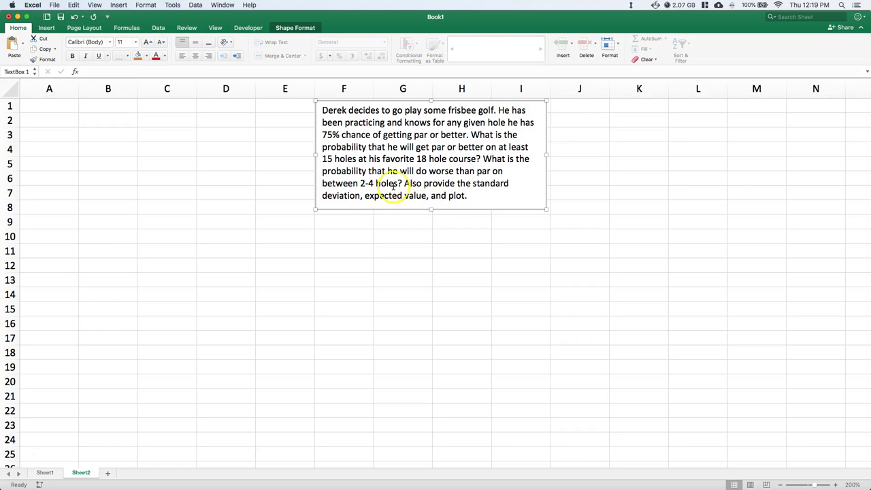
click(466, 196)
text(the distribution.)
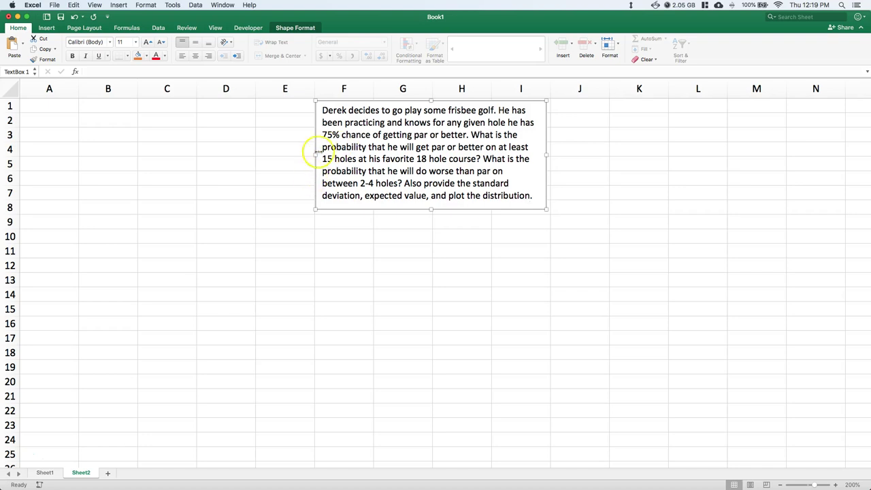
Step: Move the problem text box to the right so that it starts in column G
click(320, 109)
drag(325, 107, 401, 103)
click(306, 146)
Step: Label D1 "p=" and D2 "n=", and enter the values .75 in E1 and 18 in E2
click(226, 110)
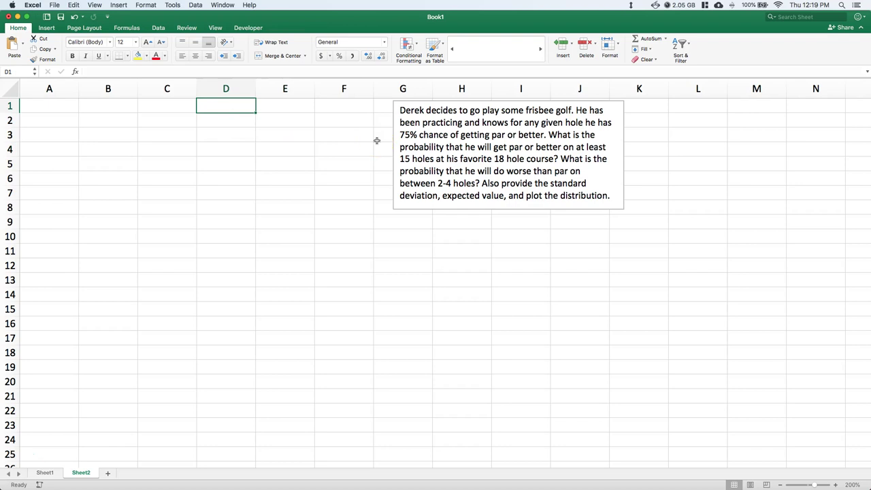
text(p=)
key(Tab)
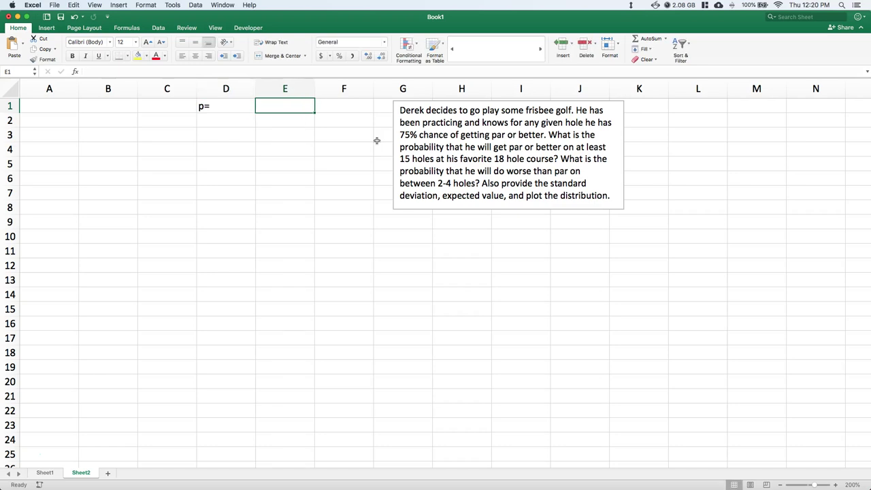
text(.75)
click(210, 120)
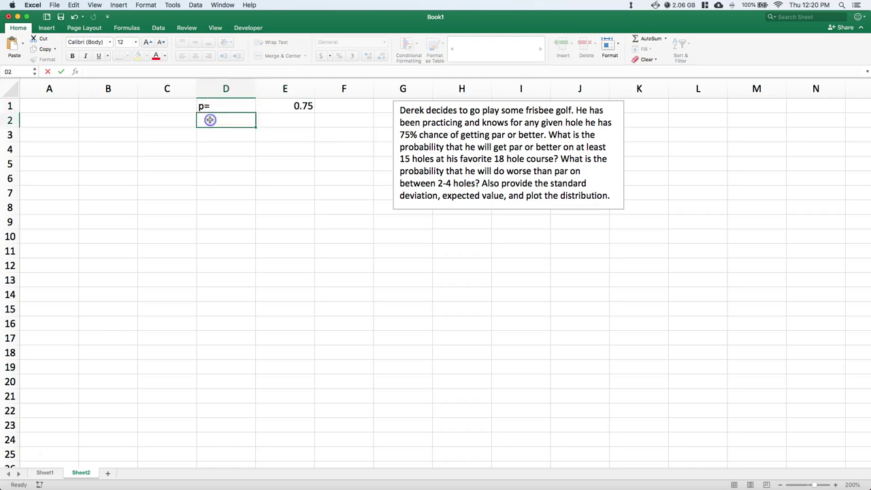
text(n=)
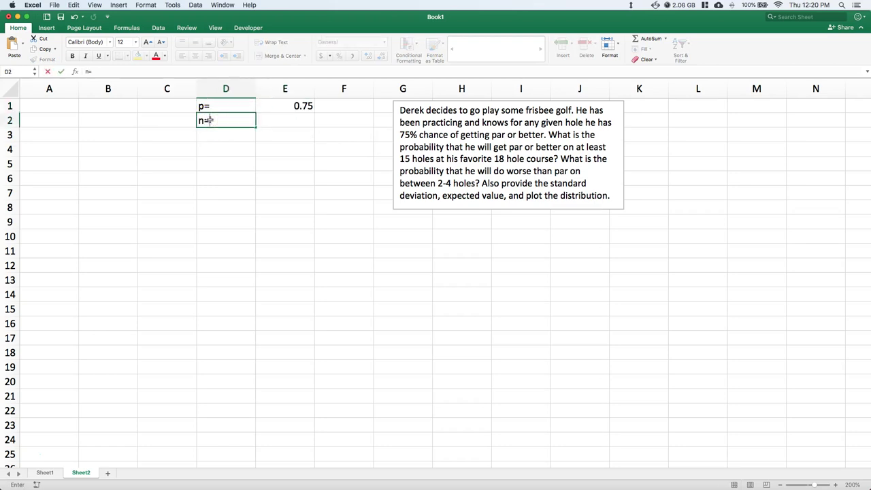
key(Tab)
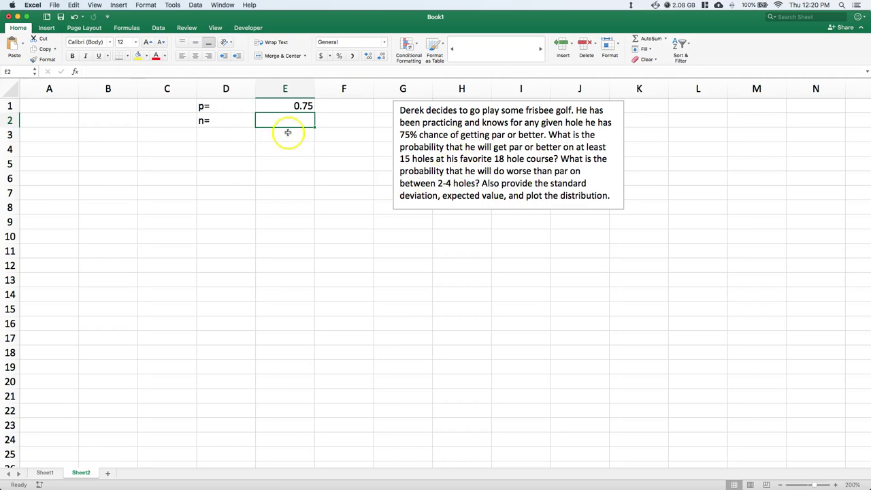
text(18)
key(Return)
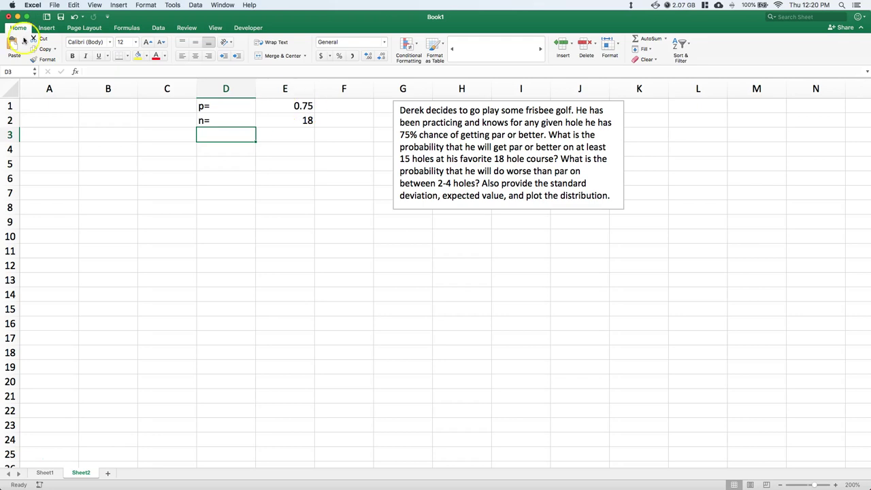
Step: Enter the column headings "x" in A1 and "P(X=x)" in B1
click(41, 104)
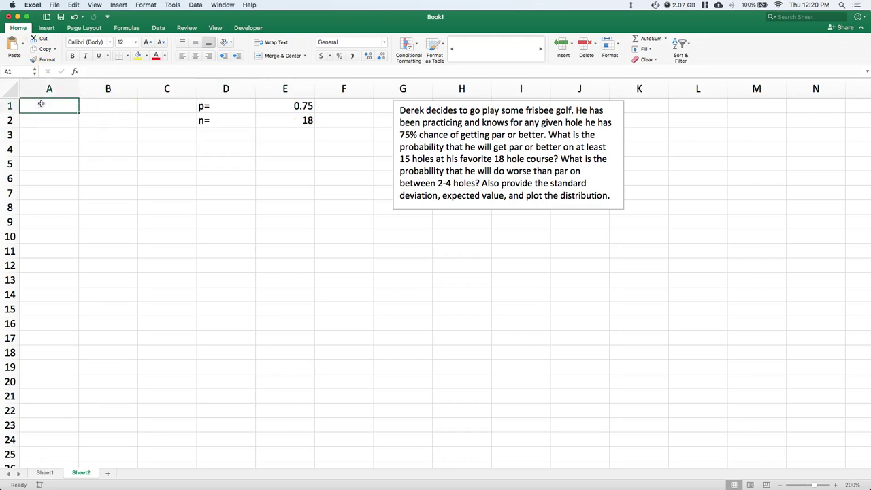
text(x)
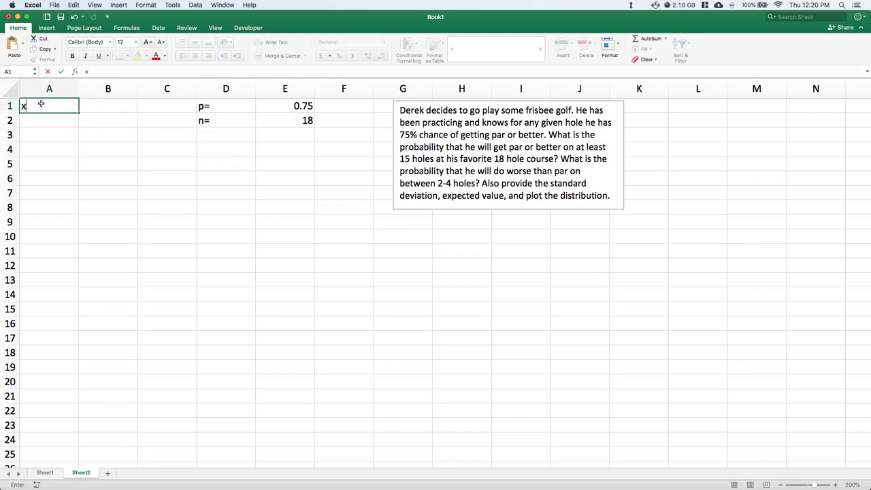
key(Tab)
text(P)
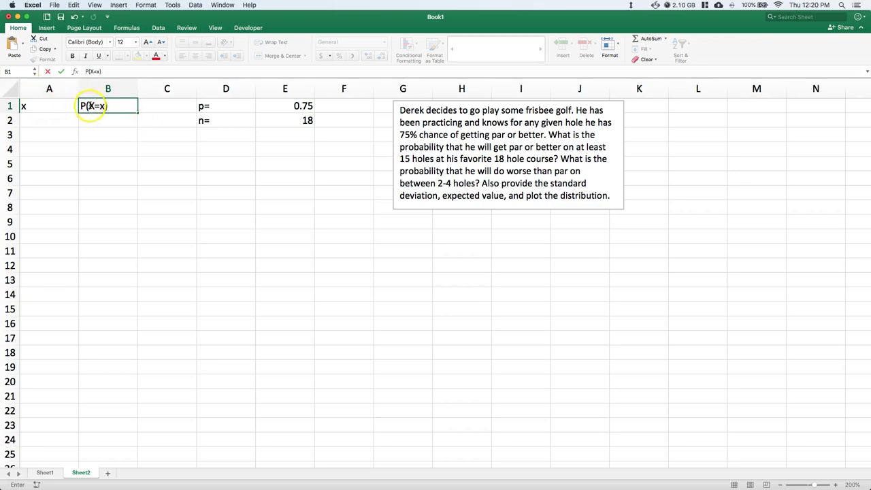
key(Return)
Step: Move the problem text box further right so that it starts at column H
click(378, 133)
click(406, 106)
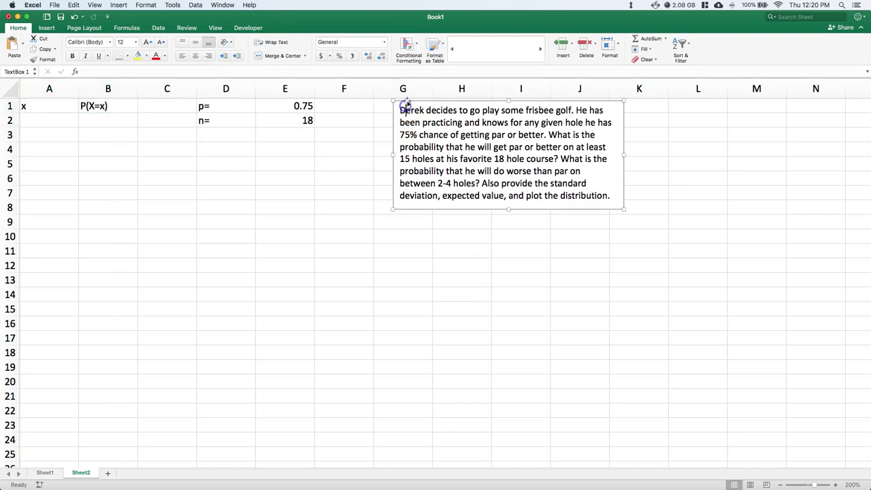
drag(408, 103, 447, 104)
click(415, 121)
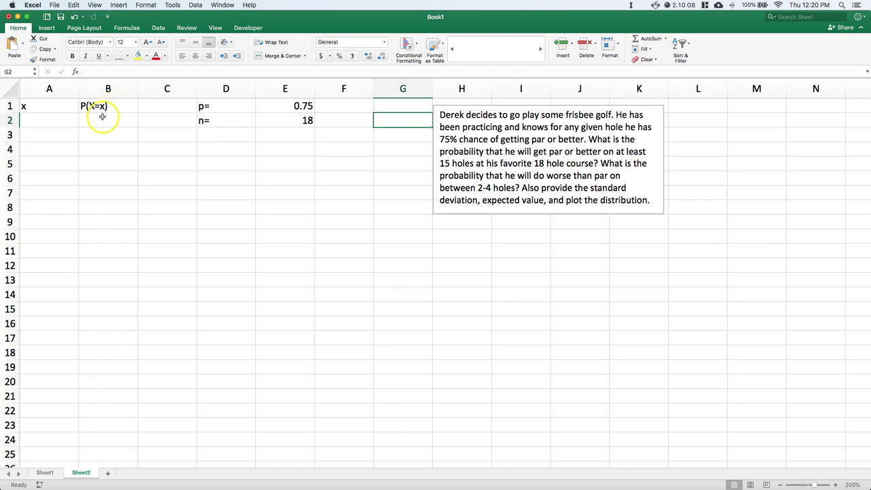
Step: Fill the x column from A2 to A20 with the series 0 to 18
click(60, 120)
text(0)
key(Return)
text(1)
key(Return)
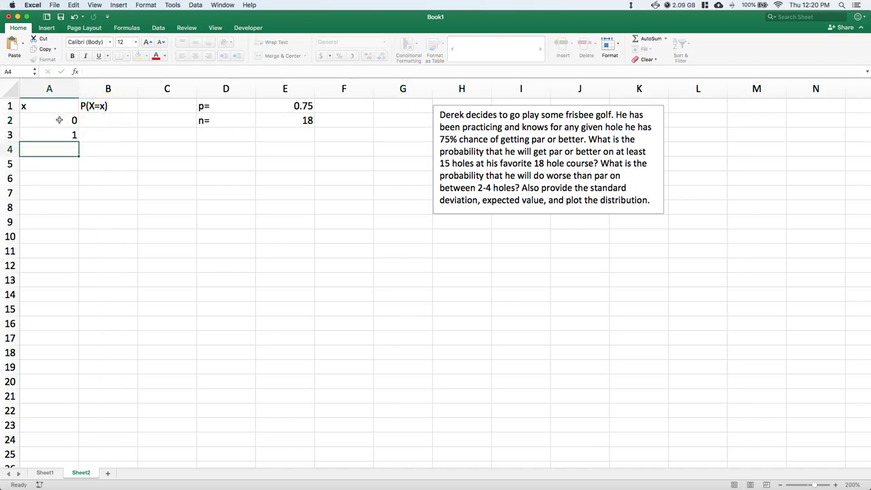
drag(49, 121, 76, 386)
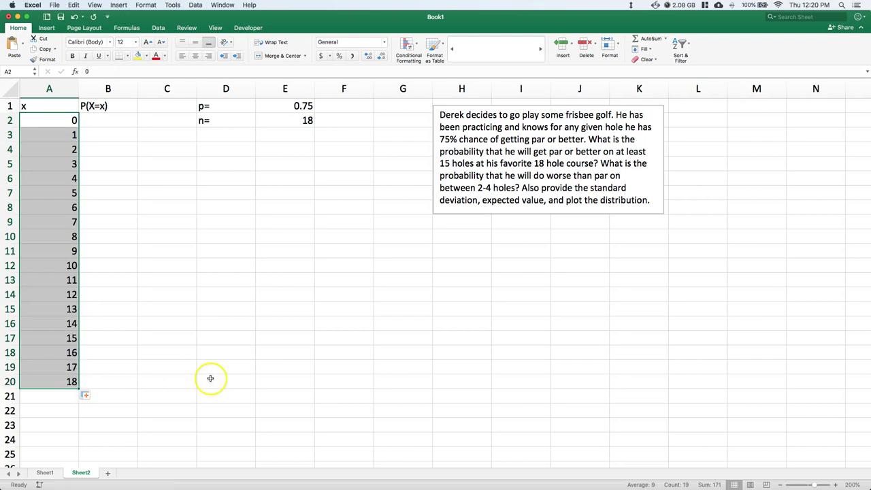
click(232, 354)
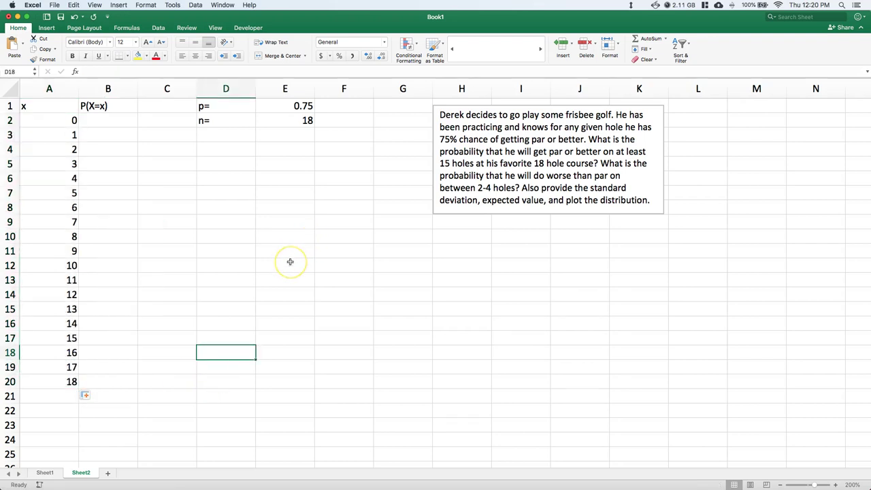
Step: Write the binomial formula "=nCx *p^x*(1-p)^(n-x)" as a text note in D4
click(97, 121)
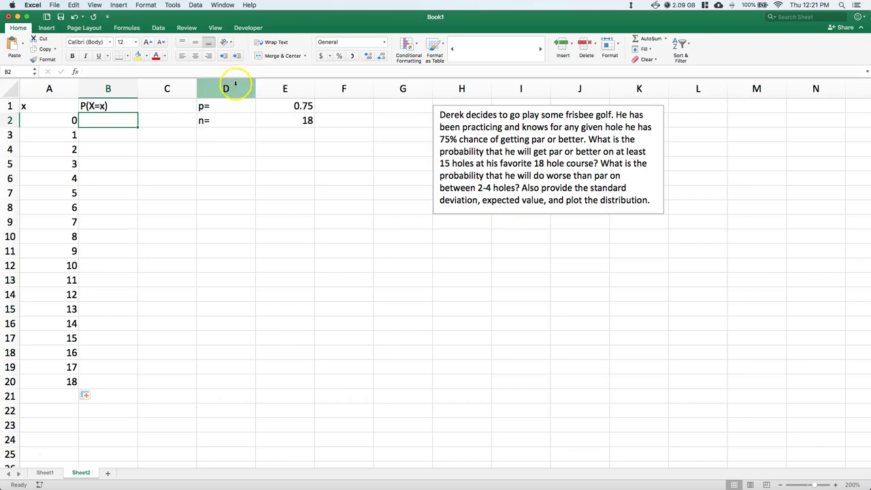
click(211, 148)
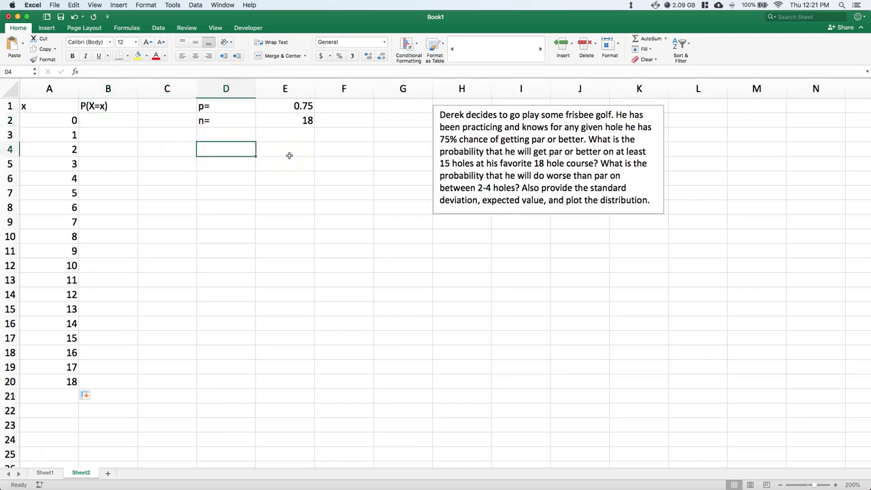
text(=)
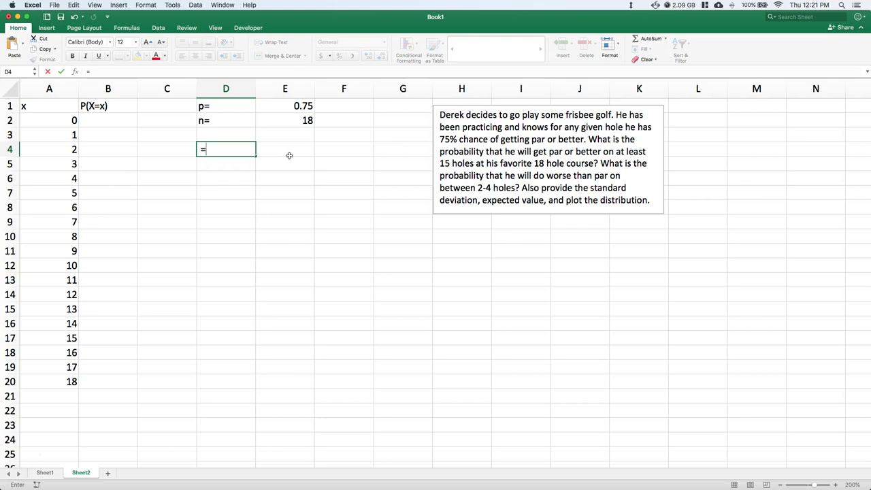
text(nCx *)
text(p)
text(^x*()
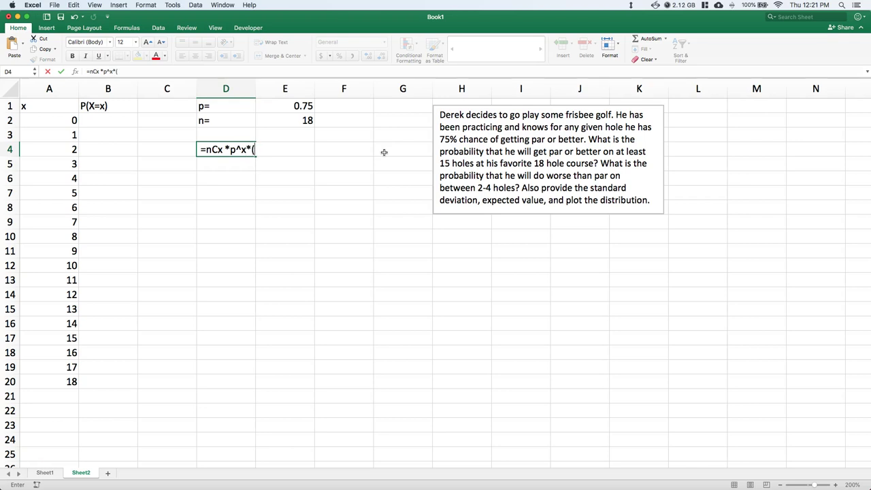
text(1-p)
text()^(n-x))
click(341, 206)
Step: Shift the p and n block to E1:F2 and the binomial formula note to E4
click(212, 146)
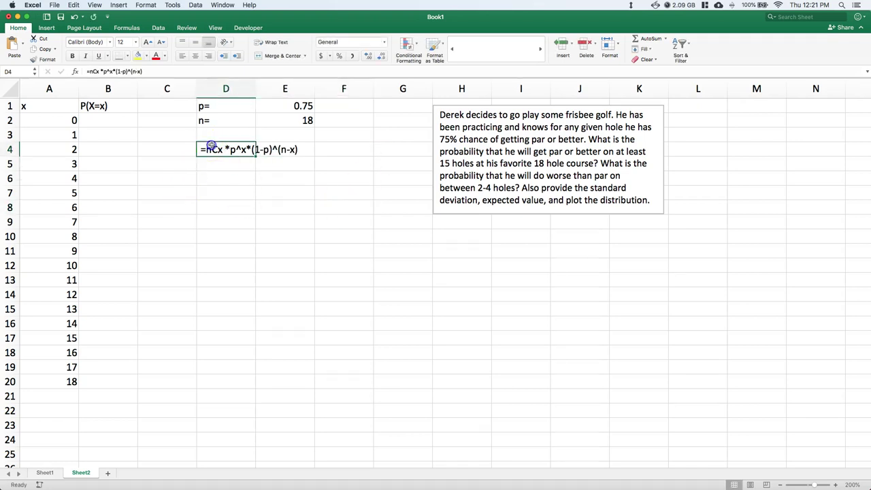
drag(234, 107, 344, 121)
click(261, 235)
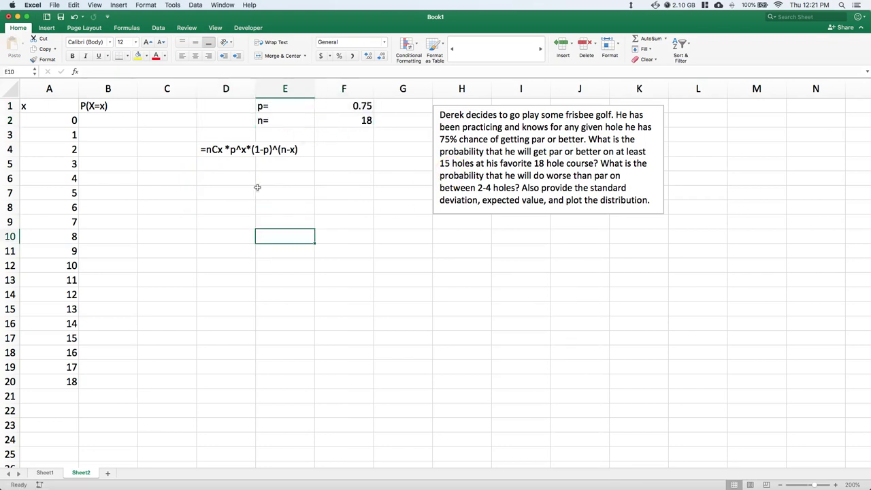
click(229, 148)
drag(243, 144, 301, 147)
click(306, 196)
Step: Begin the probability formula in B2 with =combin($F$2,A2)*, using an absolute reference for n
click(112, 125)
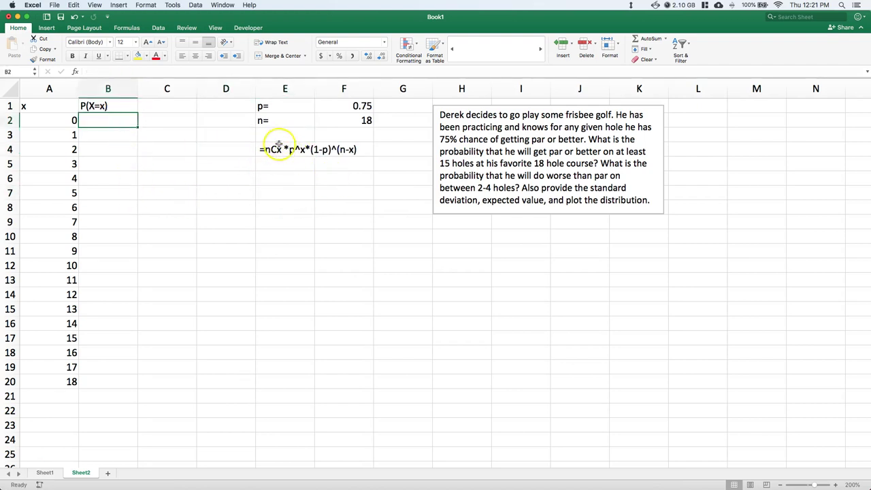
double_click(89, 128)
text(=)
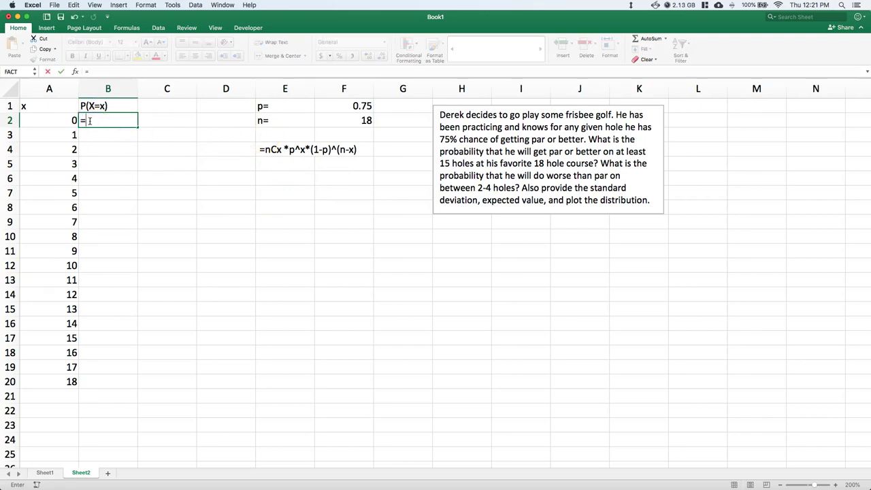
text(combin(*)
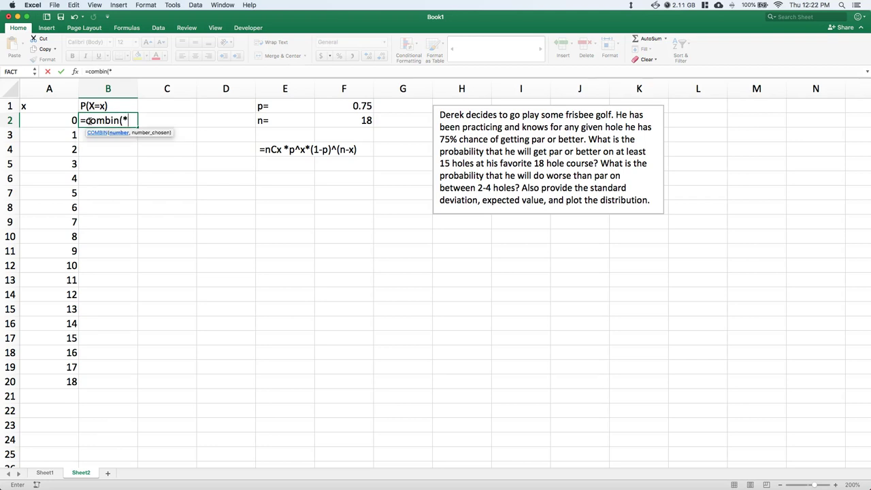
key(BackSpace)
click(340, 121)
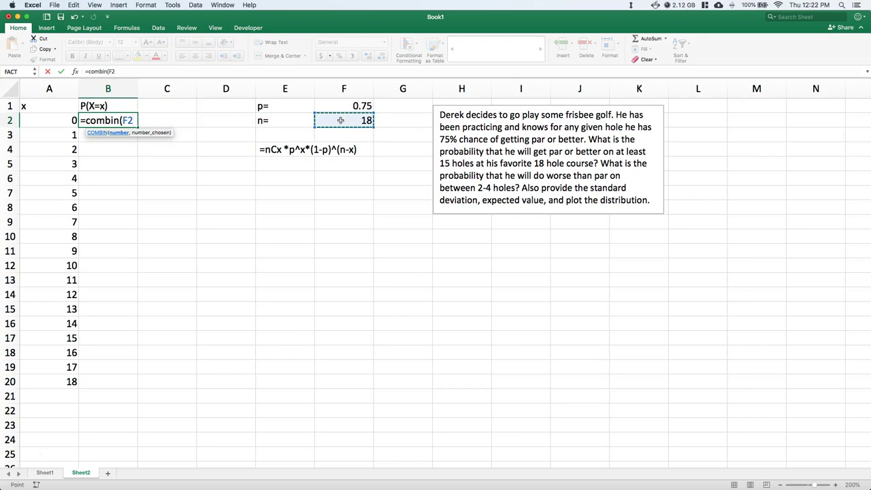
text(,)
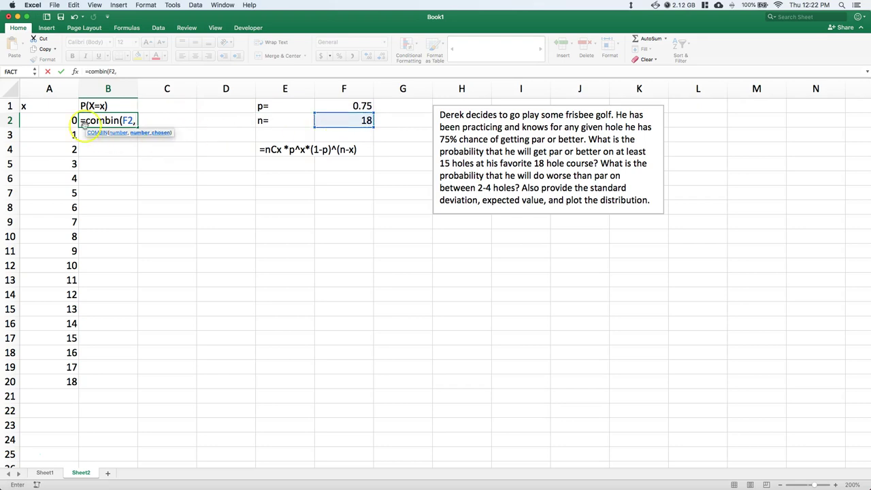
click(47, 119)
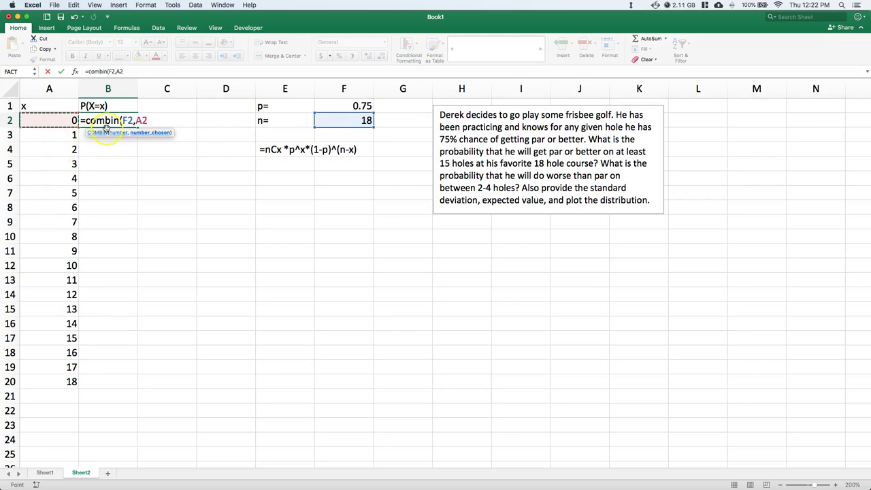
double_click(128, 120)
key(Right)
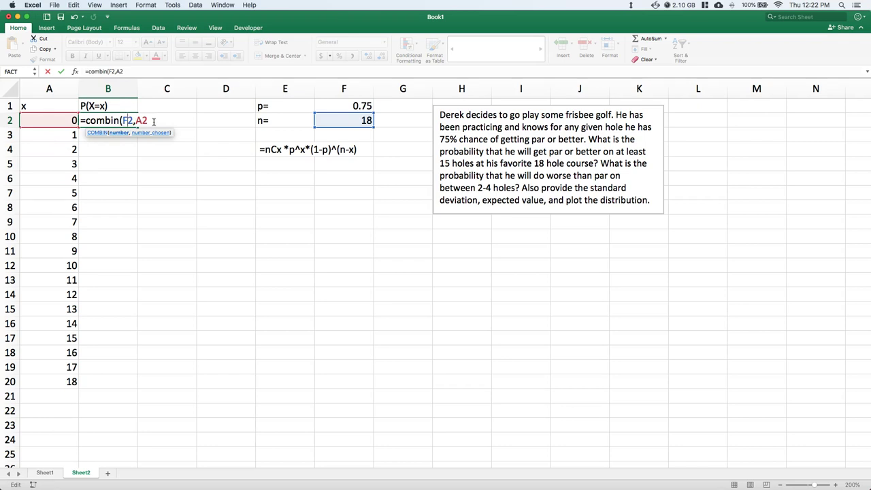
click(159, 121)
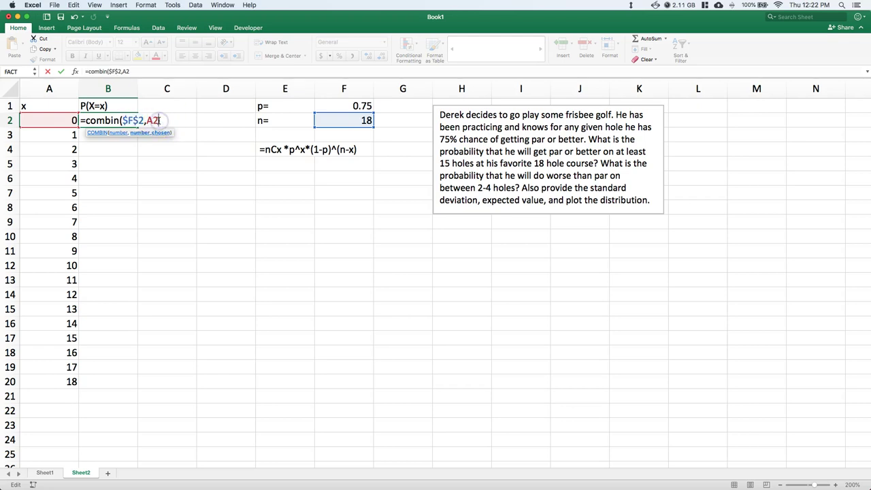
text()*)
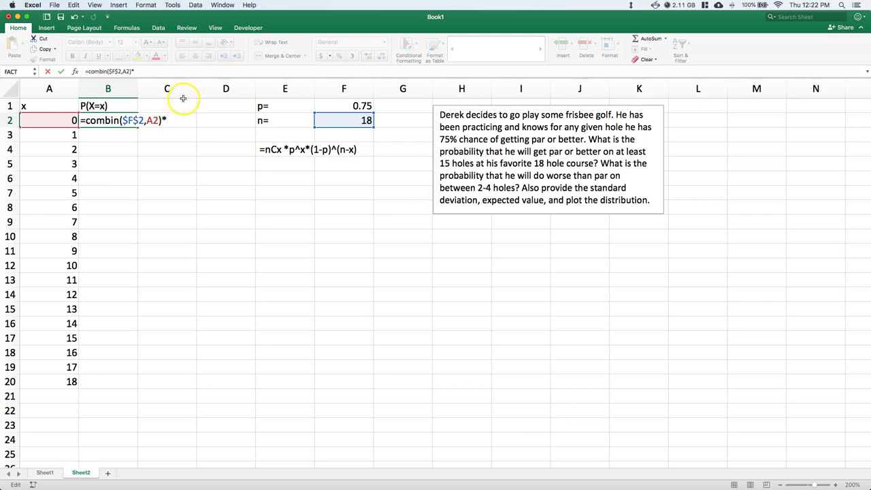
Step: Extend the B2 probability formula with $F$1^A2*(1-$F$1, using absolute references for p
click(360, 105)
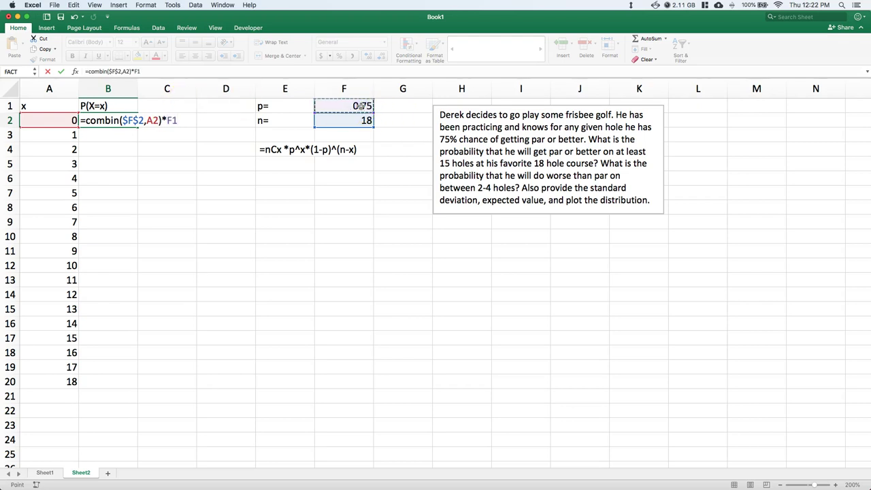
key(super+t)
text(^)
click(38, 121)
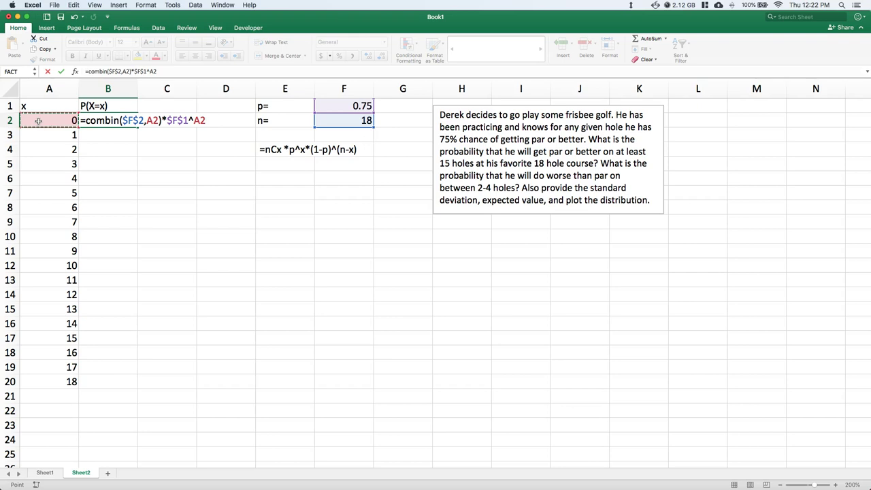
text(*(1-)
click(339, 106)
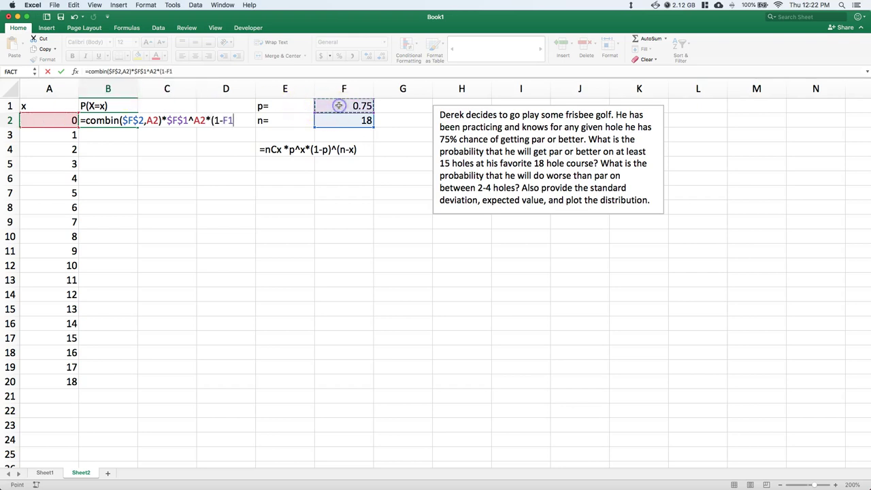
key(F4)
key(Return)
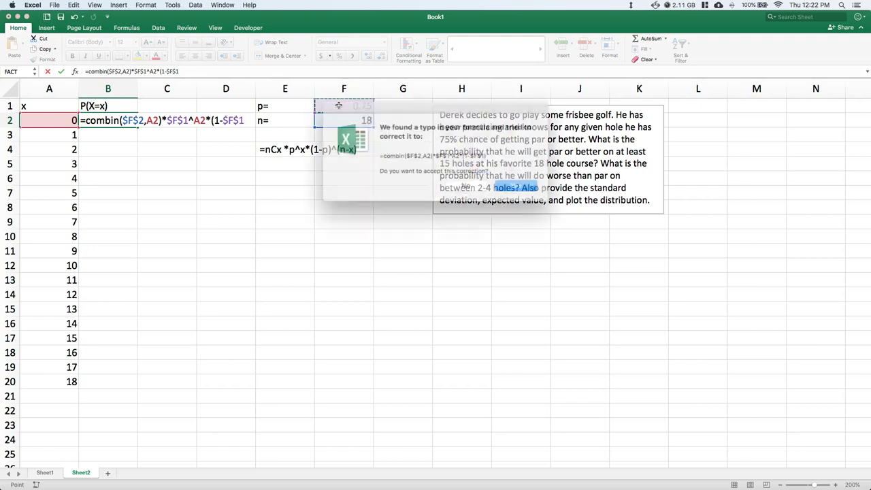
click(460, 180)
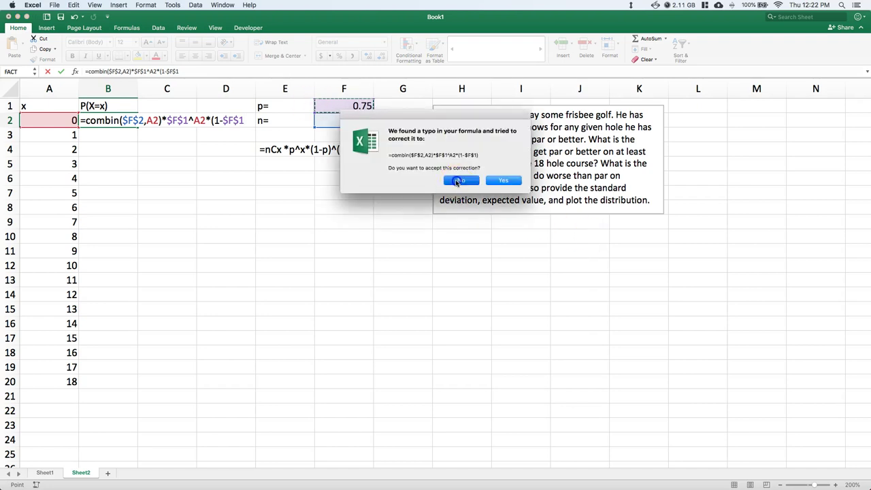
click(503, 169)
Step: Complete the B2 formula with )^($F$2-A2) and fill it down to B20
click(244, 120)
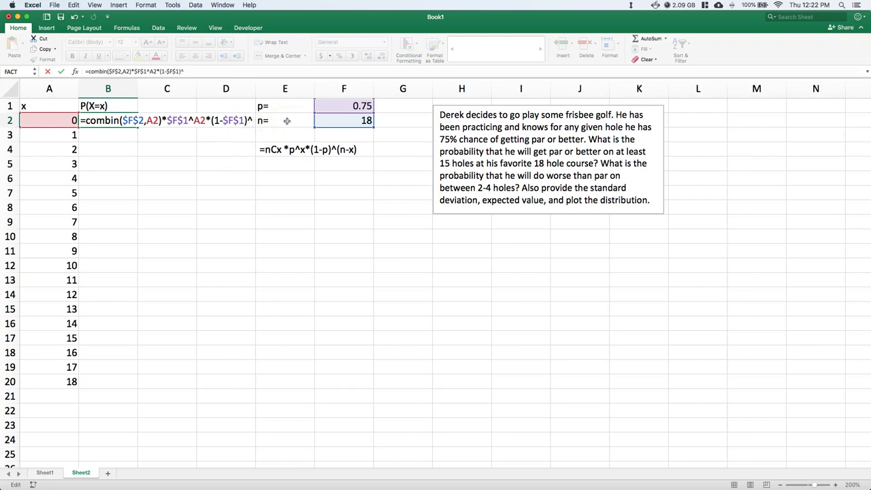
click(336, 120)
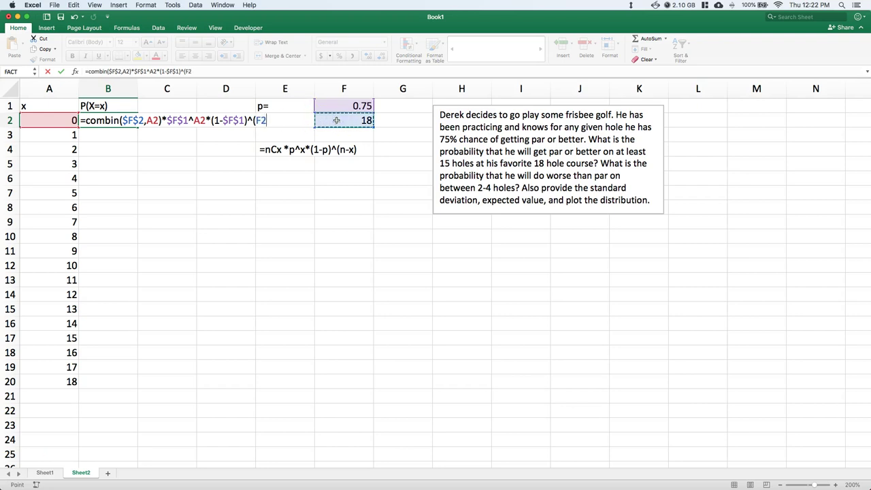
key(F4)
text(-)
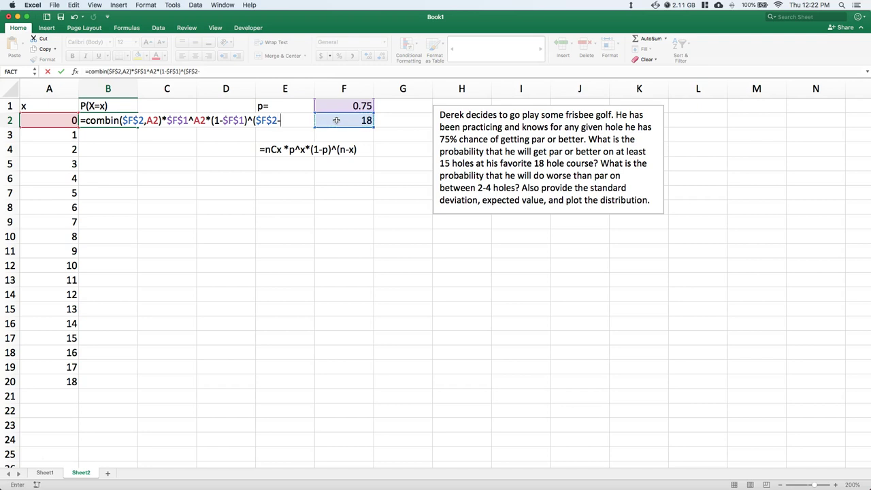
click(69, 121)
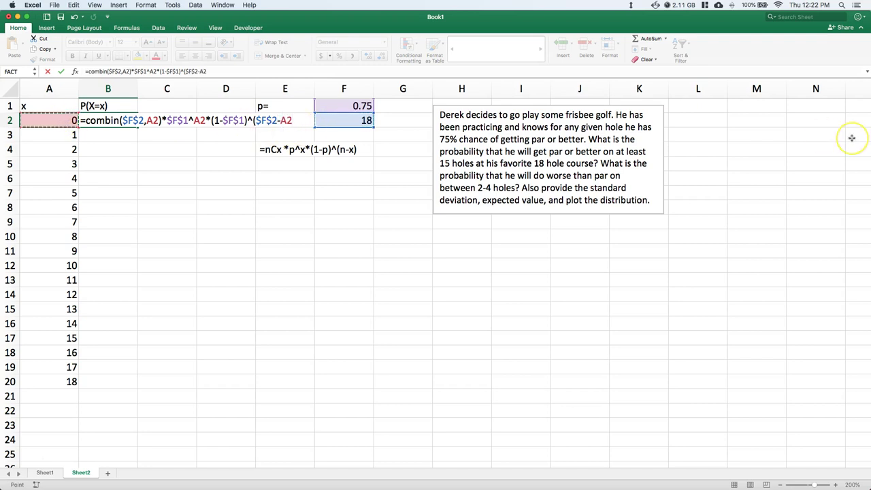
text())
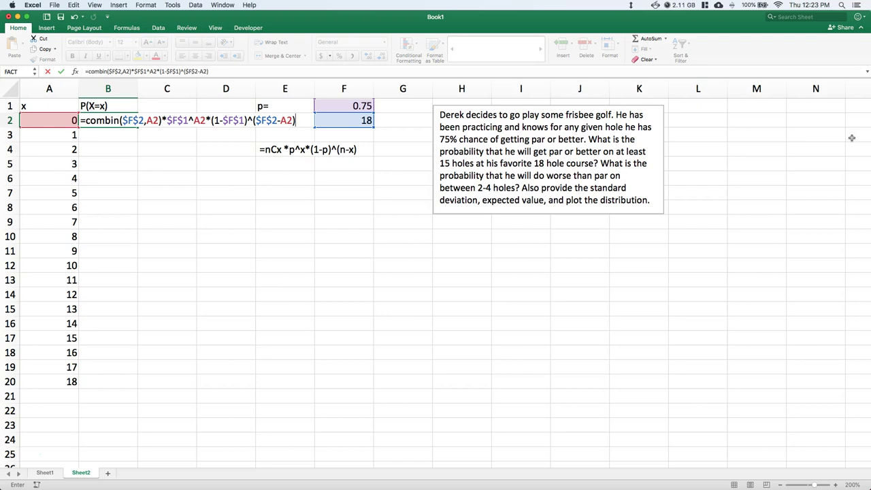
key(Return)
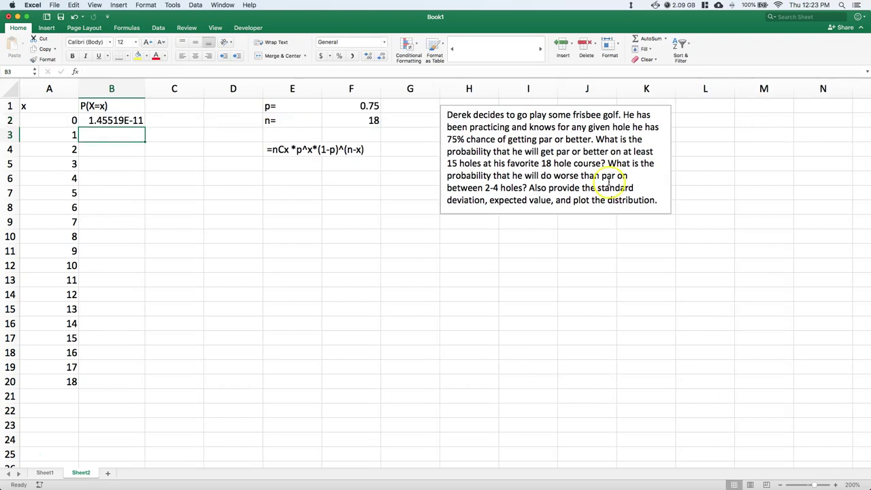
click(131, 121)
drag(145, 127, 134, 395)
Step: Total the probabilities in B21 with =sum(B2:B20)
click(129, 397)
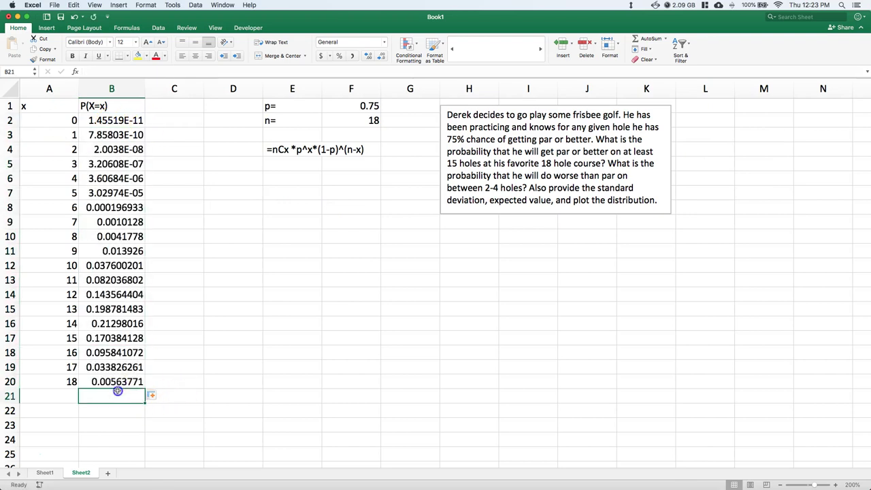
text(=sum()
key(BackSpace)
key(BackSpace)
key(BackSpace)
key(BackSpace)
key(BackSpace)
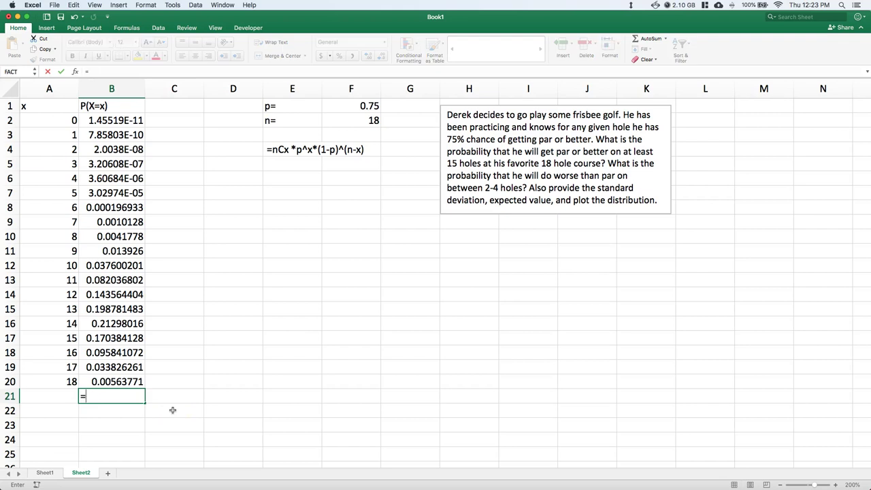
text(=sum()
drag(109, 119, 92, 381)
text())
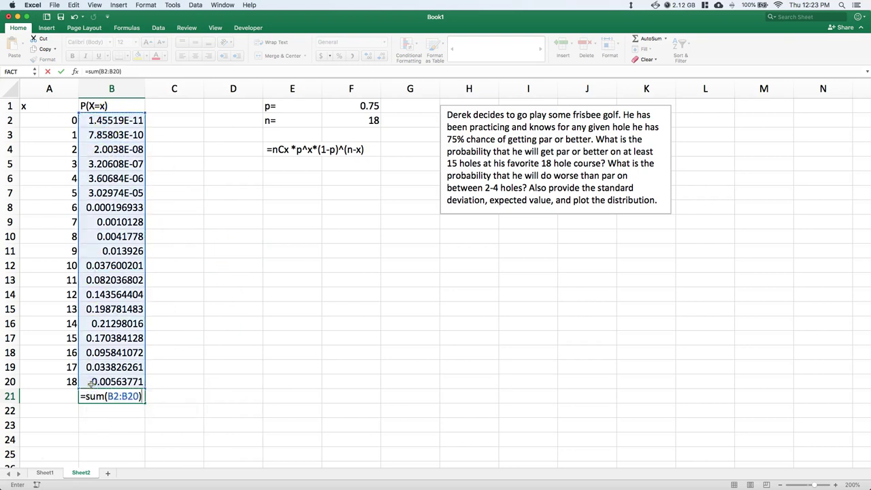
key(Return)
click(178, 311)
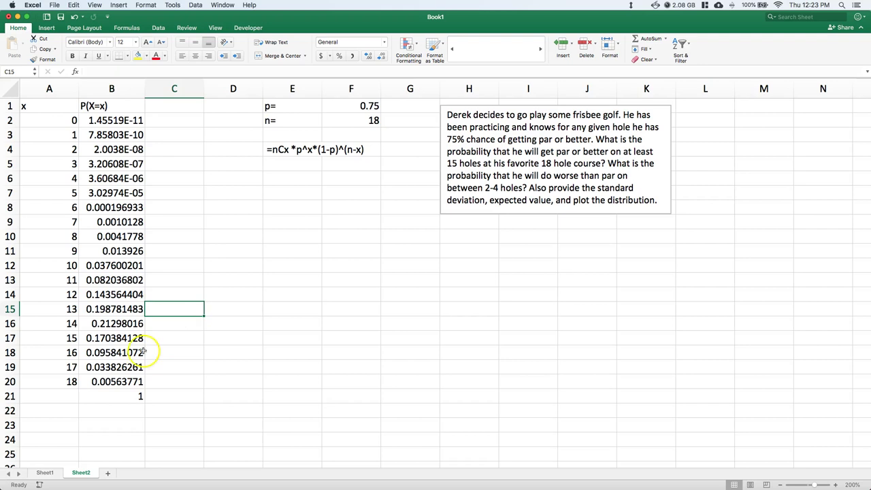
Step: Format the probabilities in B2:B20 as Number with four decimal places
click(123, 382)
drag(122, 382, 121, 118)
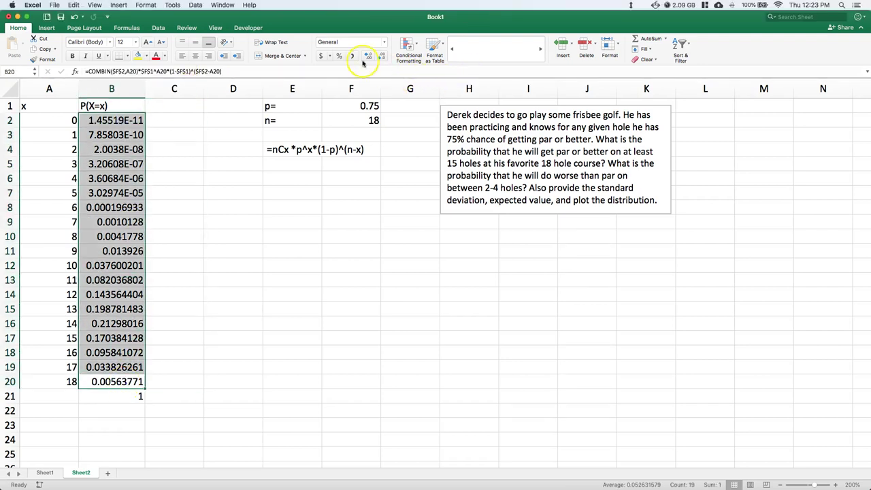
click(384, 43)
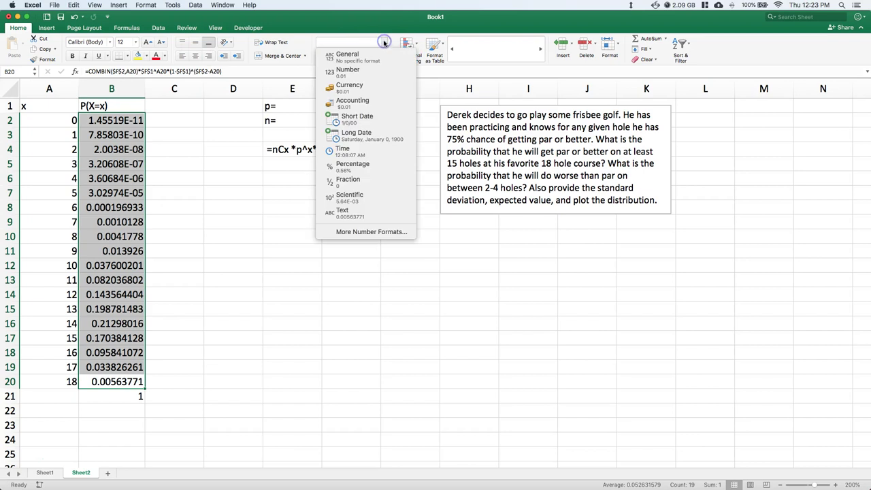
click(351, 72)
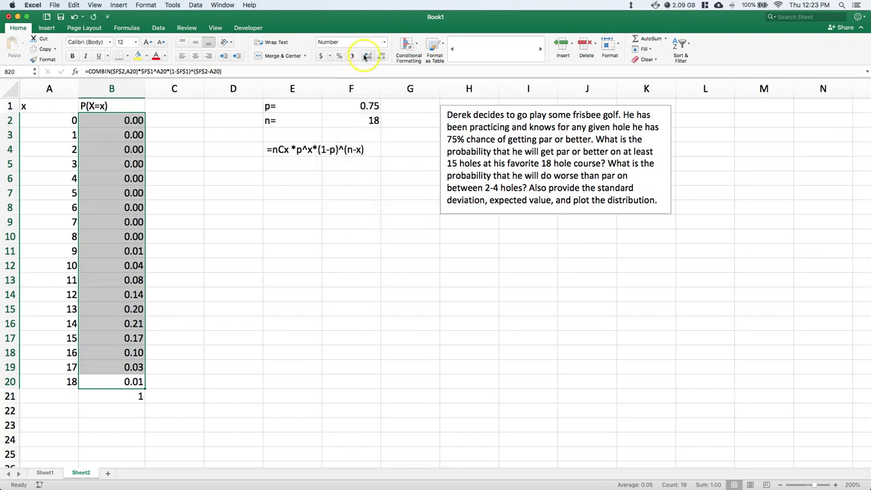
click(369, 55)
click(369, 55)
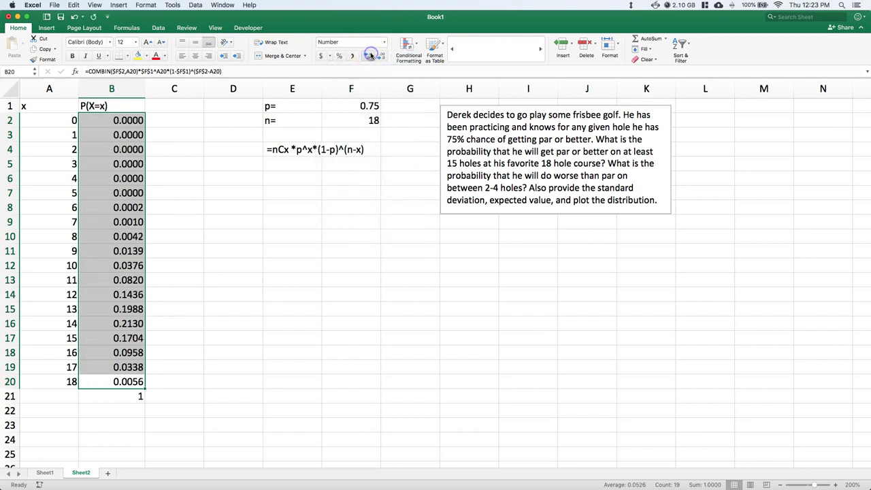
click(176, 379)
click(329, 348)
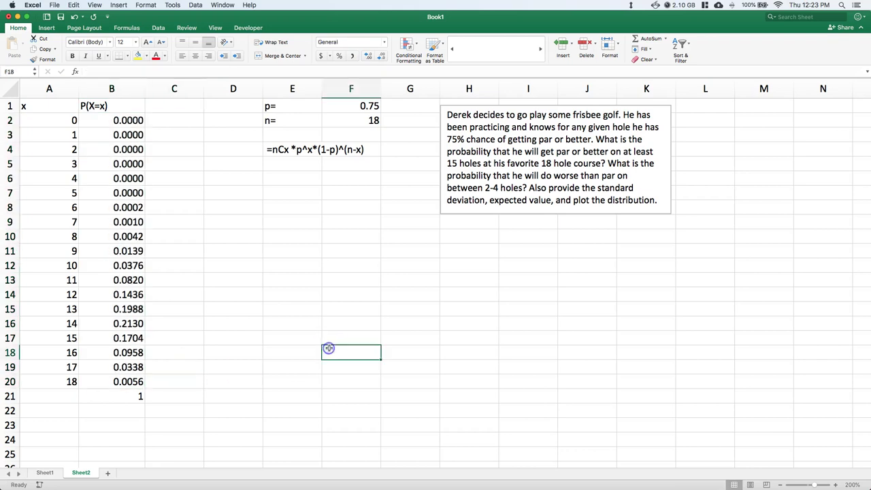
Step: Enter the cumulative column header P(X<=x) in C1
click(168, 107)
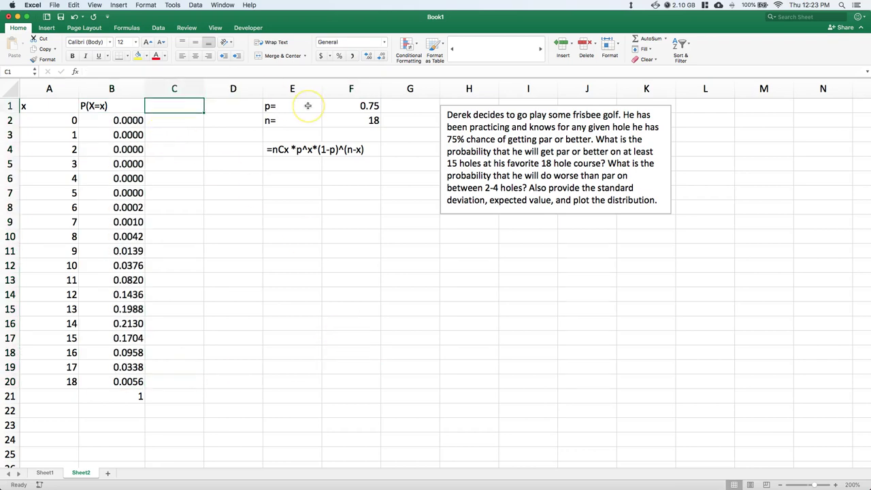
text(P(X<=x)
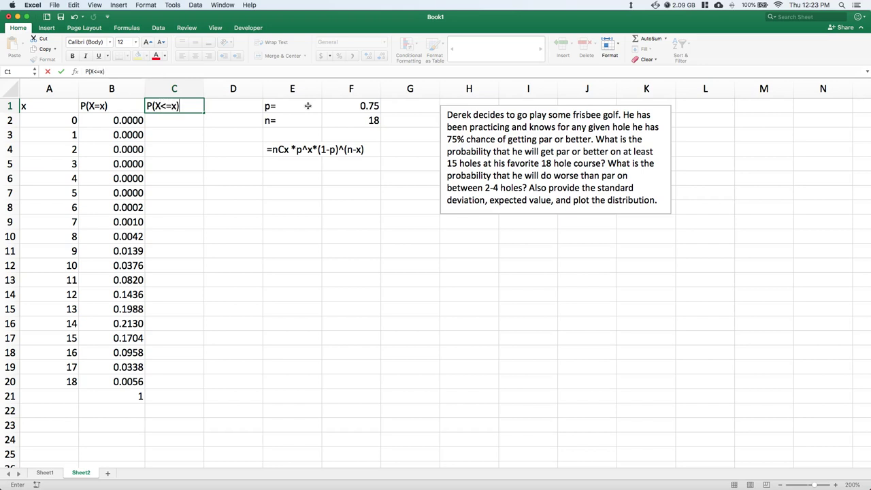
click(157, 120)
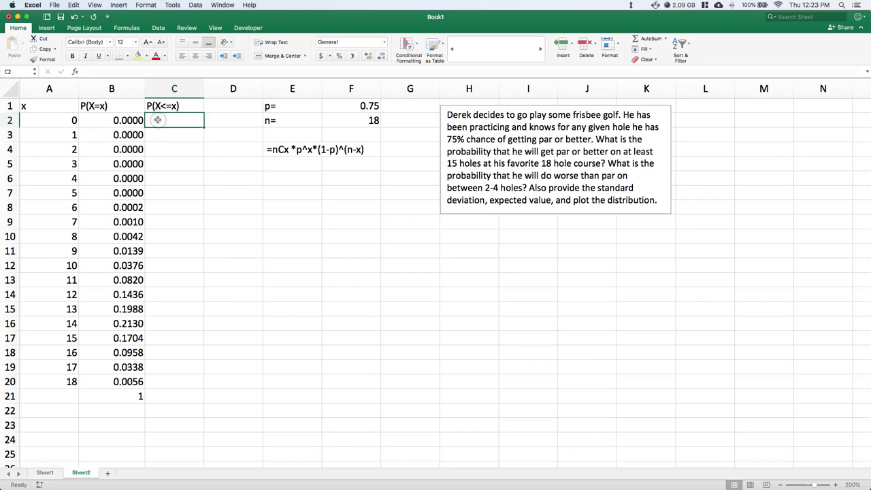
Step: Set the first cumulative value in C2 to =B2
text(=)
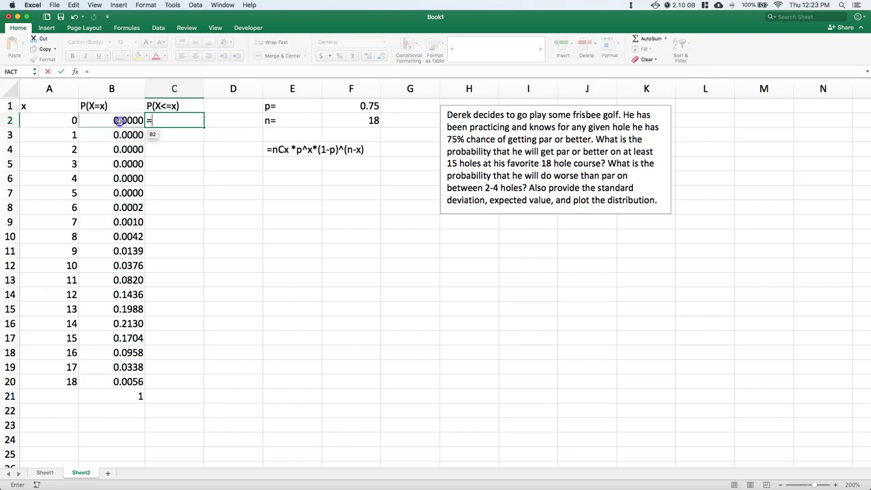
click(118, 121)
key(Return)
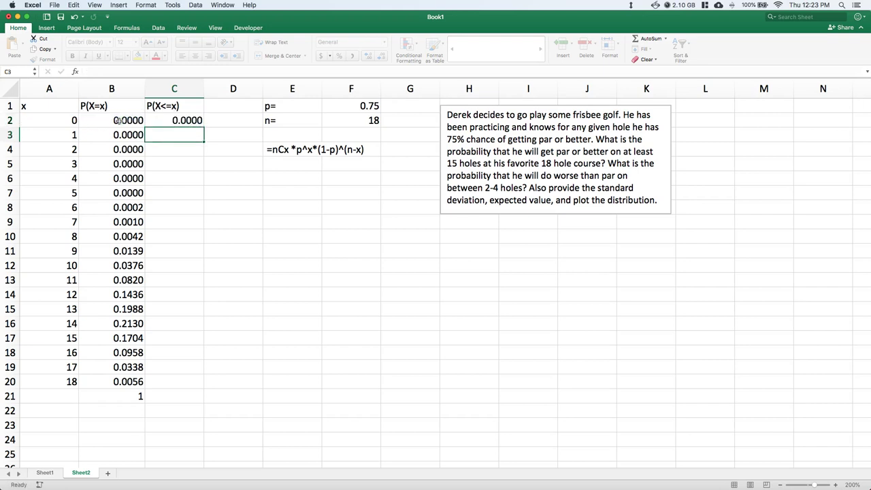
Step: Enter the running sum =B3+C2 in C3 and fill it down to C20
text(=)
click(116, 135)
text(+)
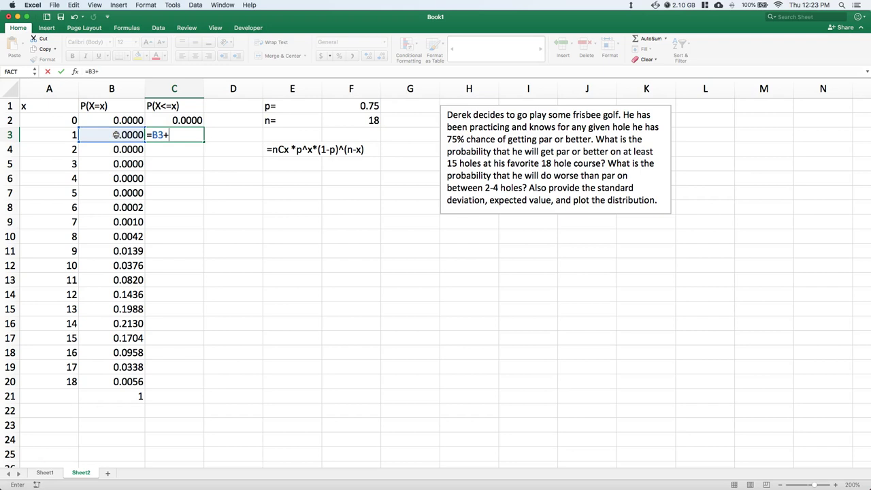
click(171, 118)
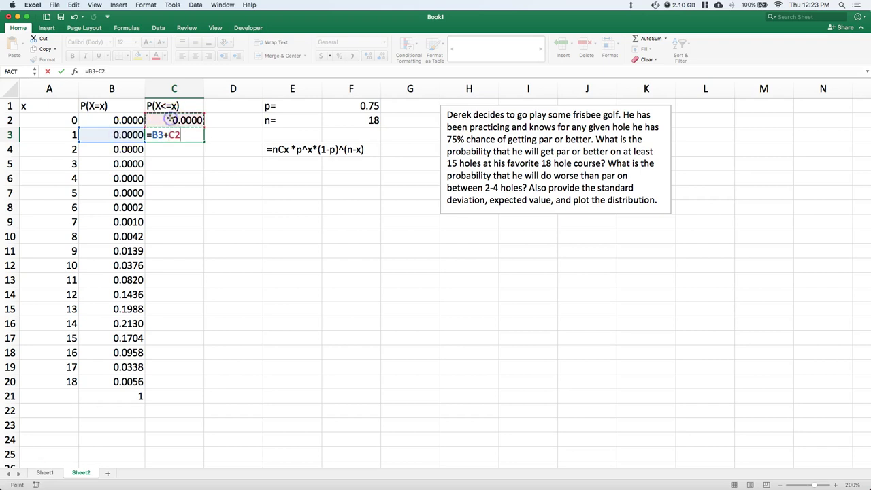
key(Return)
click(192, 136)
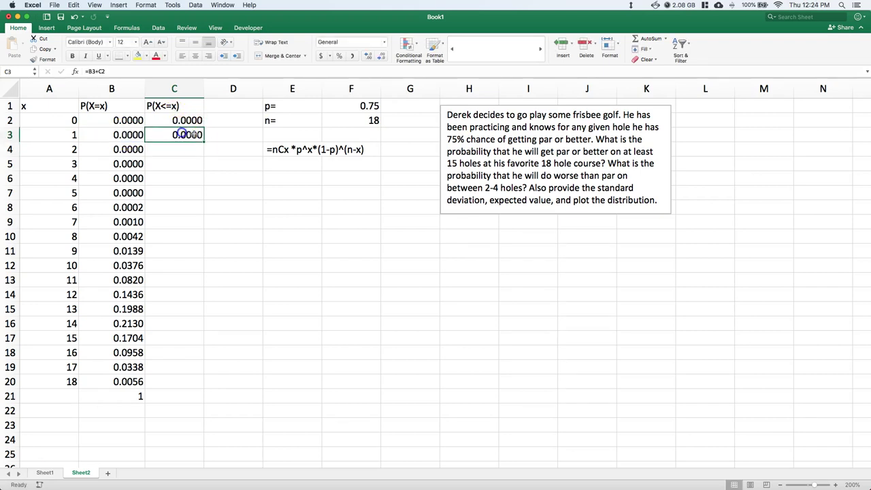
drag(203, 142, 193, 390)
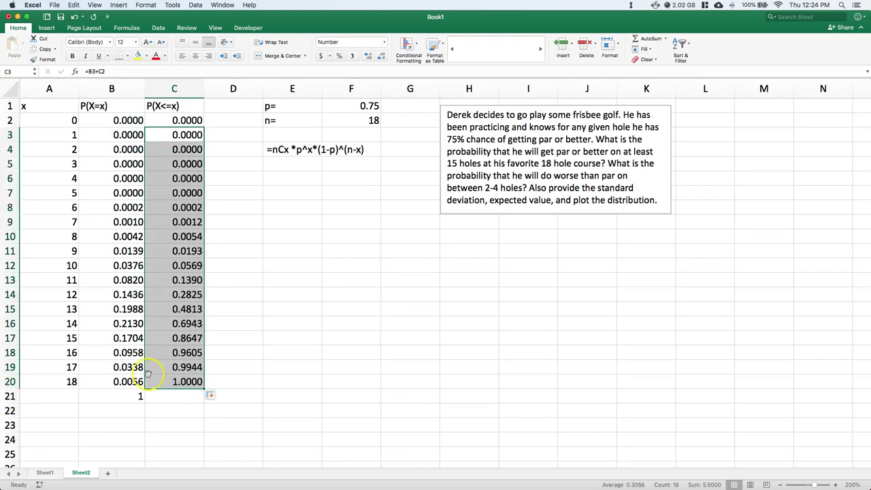
Step: Clear the cumulative formulas from C2:C20
click(173, 136)
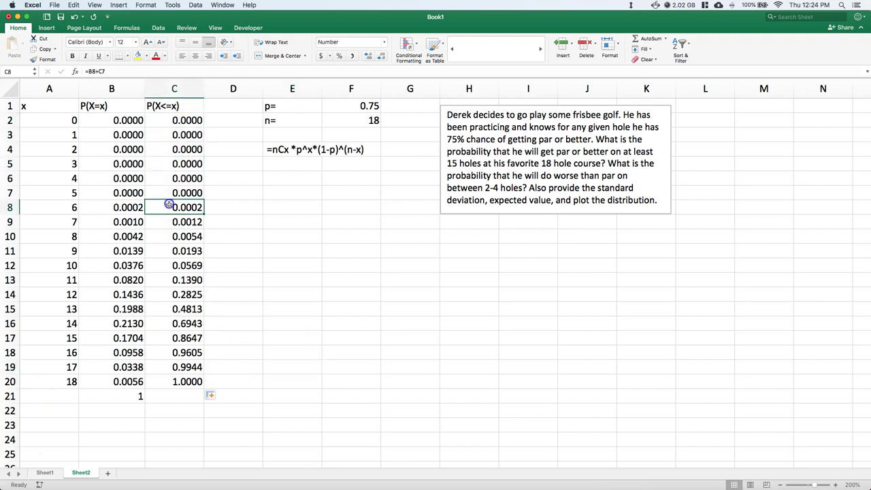
drag(178, 120, 178, 378)
key(Delete)
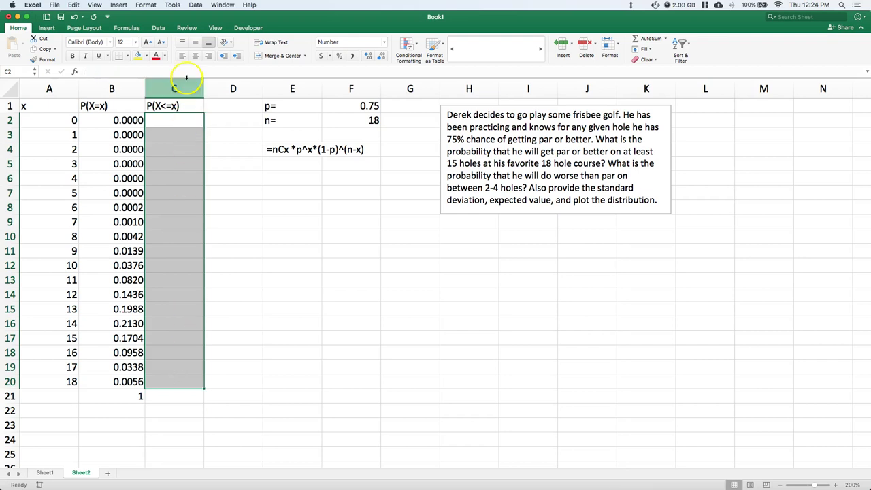
Step: Enter the cumulative formula =SUM($B$2:B2) in C2, locking the start of the range
click(172, 120)
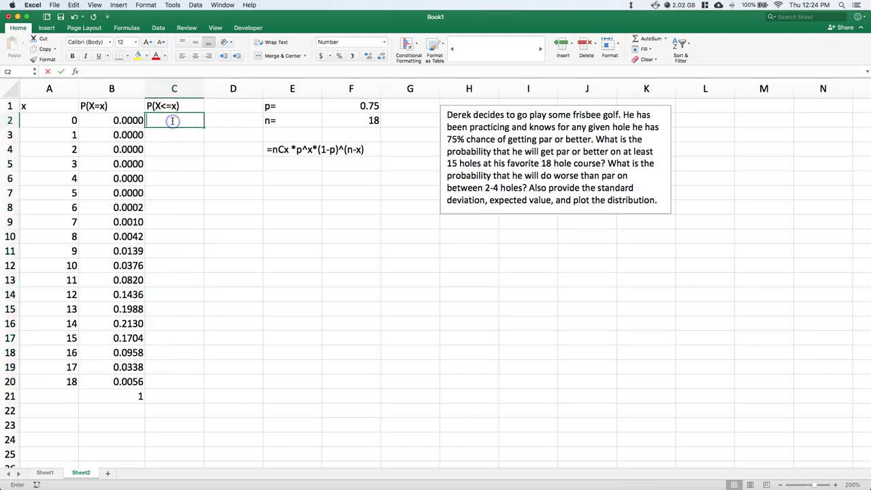
double_click(172, 121)
text(=sum()
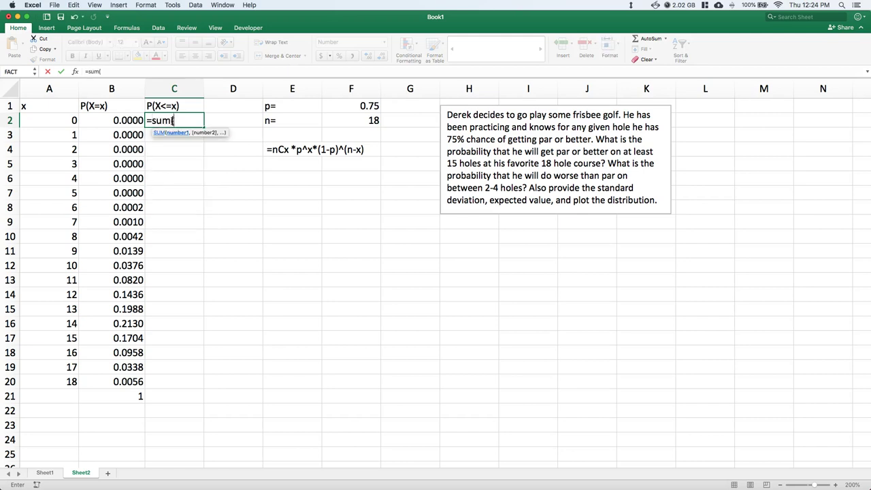
click(104, 120)
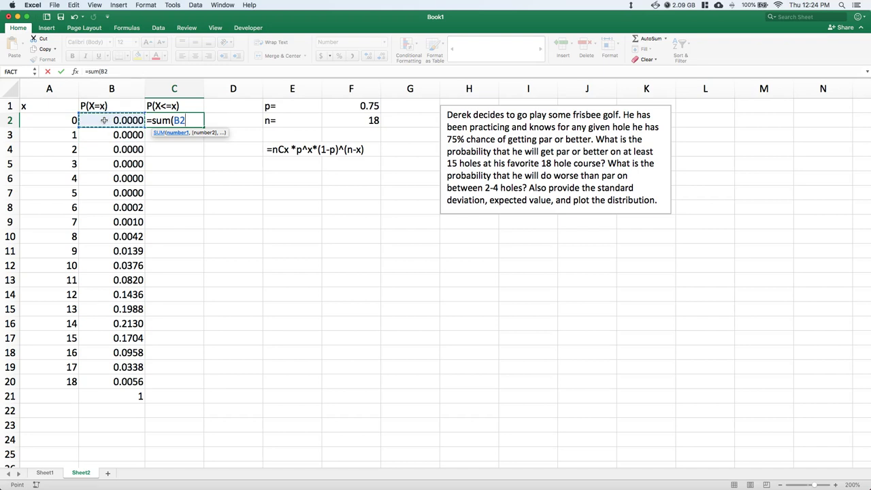
text(:)
click(104, 119)
text())
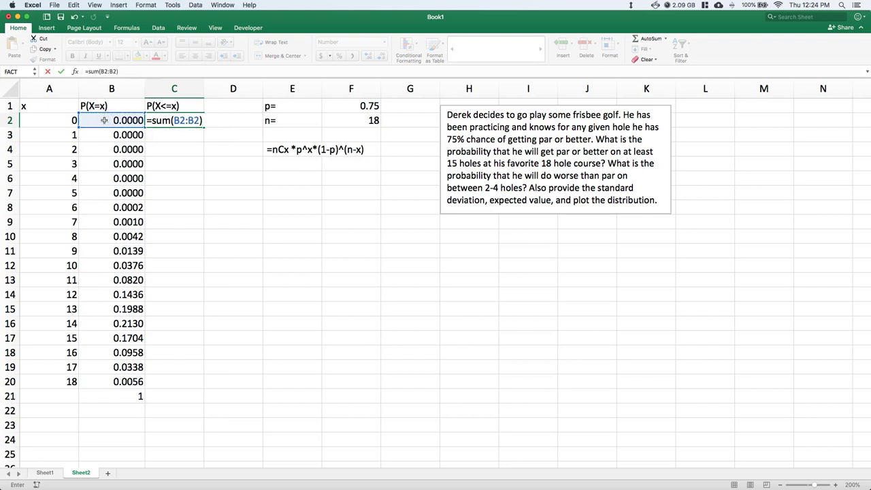
click(181, 121)
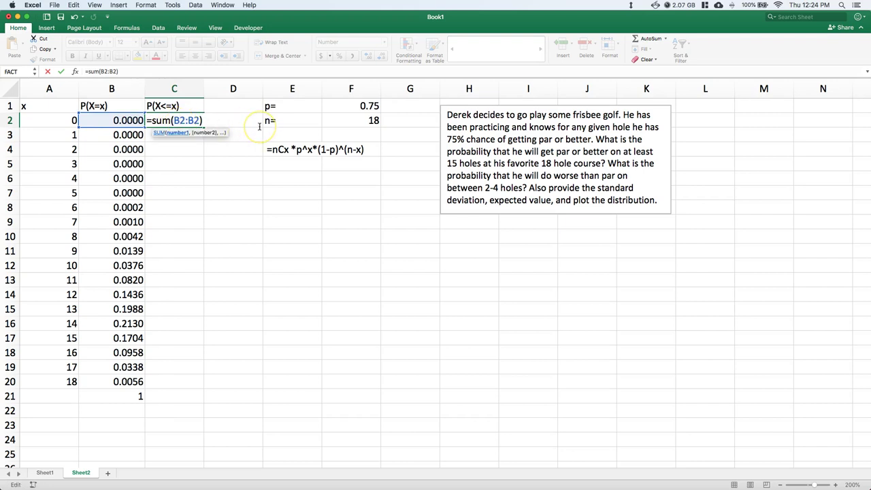
key(F4)
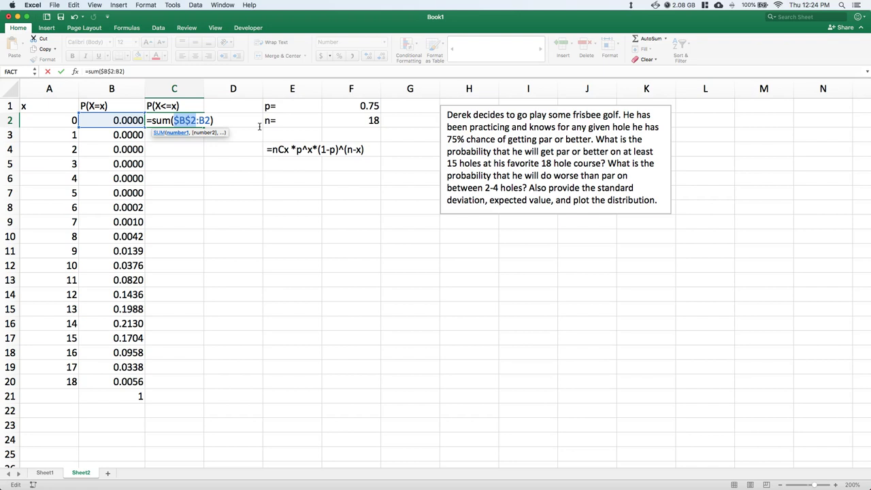
key(Return)
Step: Fill the cumulative sum formula from C2 down to C20
click(196, 123)
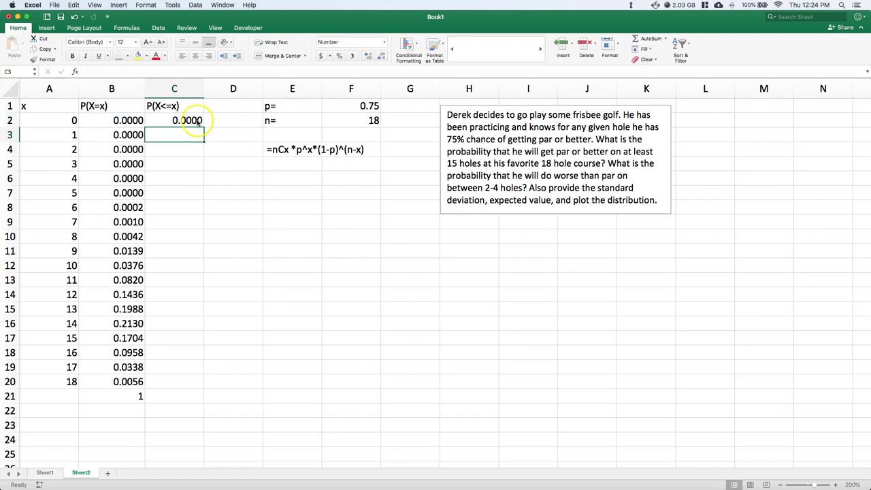
drag(203, 127, 184, 385)
click(229, 219)
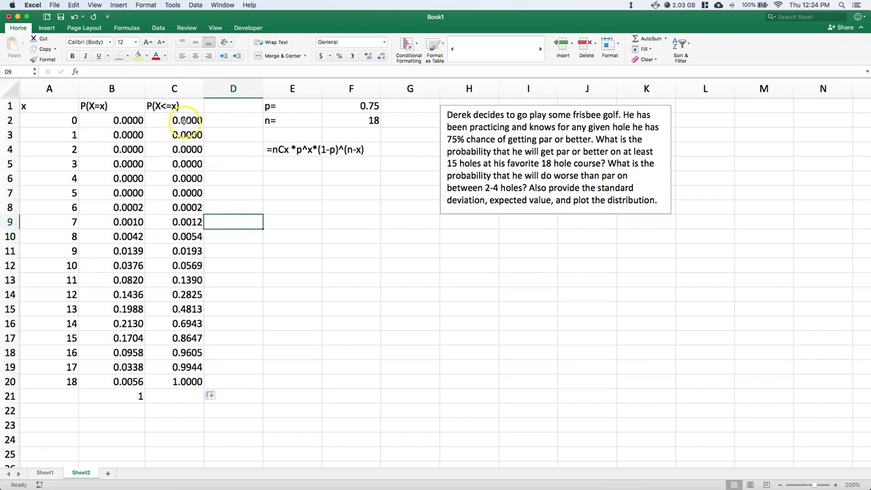
Step: Check the ranges summed by the cumulative formulas in C2, C8 and C16
double_click(183, 121)
key(Return)
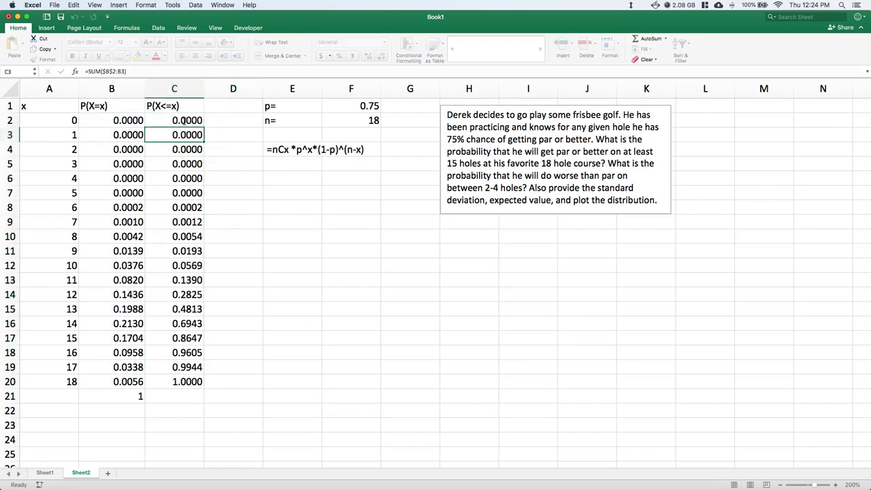
click(175, 206)
double_click(174, 206)
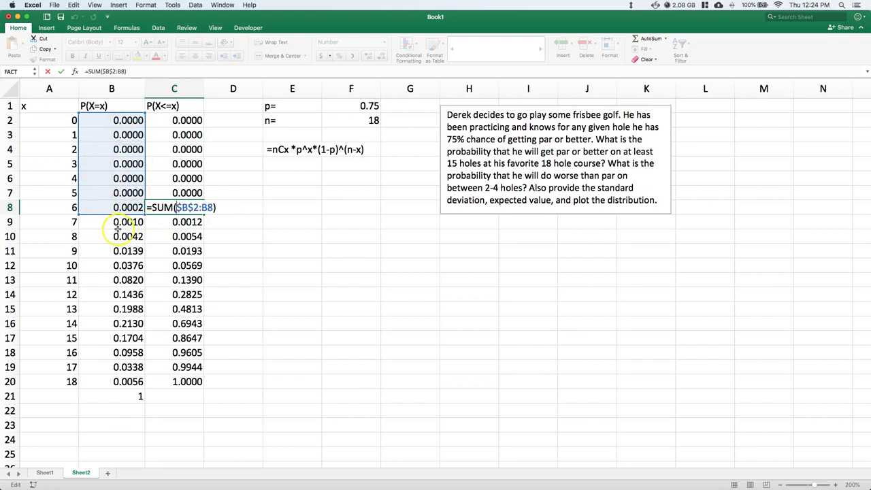
key(Return)
double_click(180, 324)
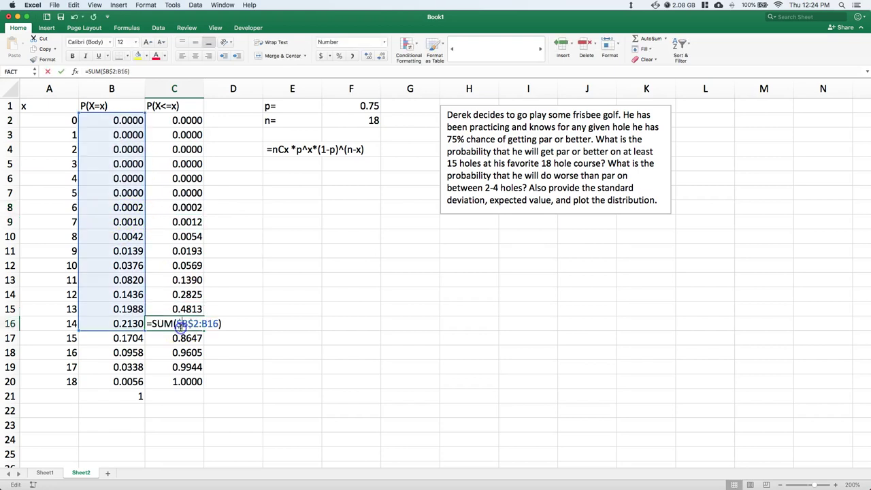
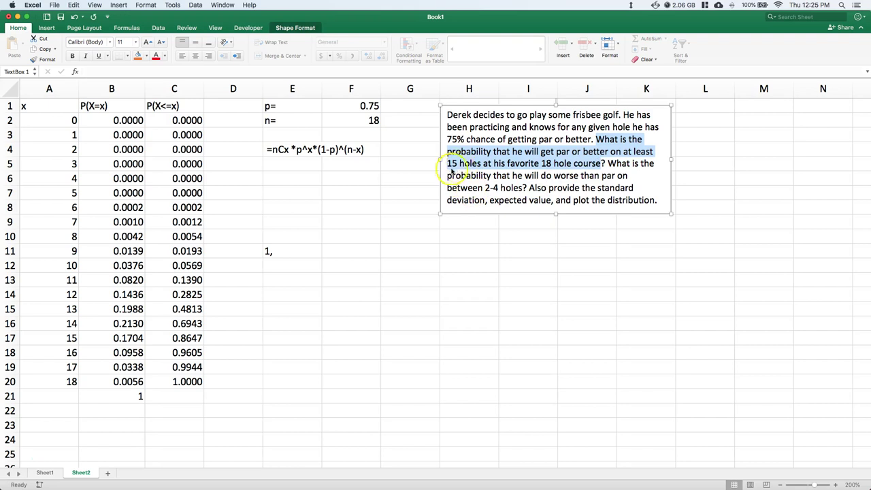
Step: Replace the text in E11 with the label "1. P(X>=15)="
click(283, 251)
double_click(283, 250)
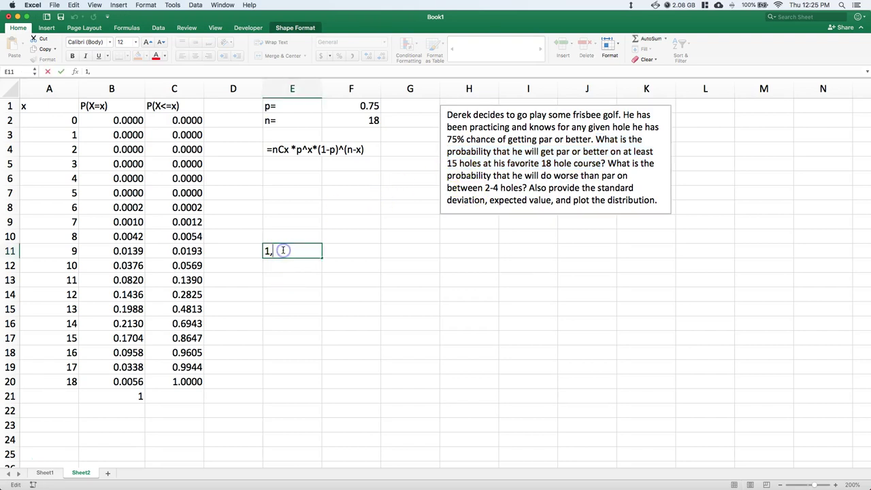
key(BackSpace)
key(BackSpace)
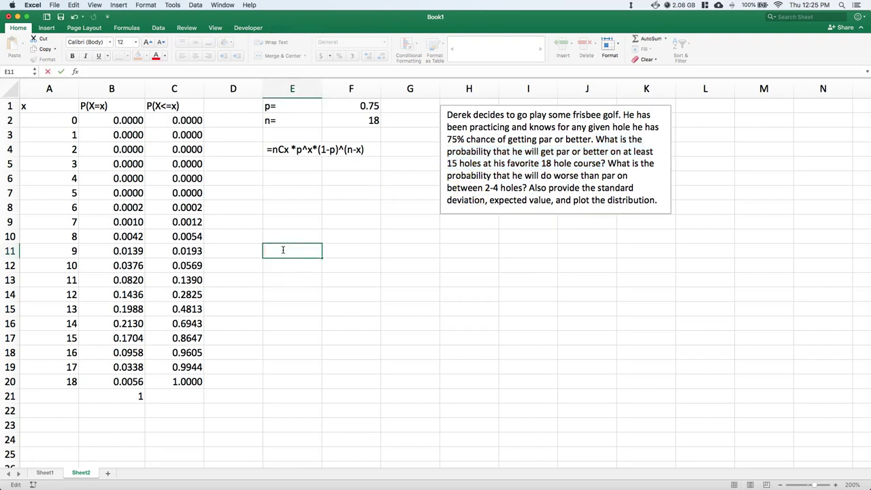
text(1. P(X>=15)=)
key(Tab)
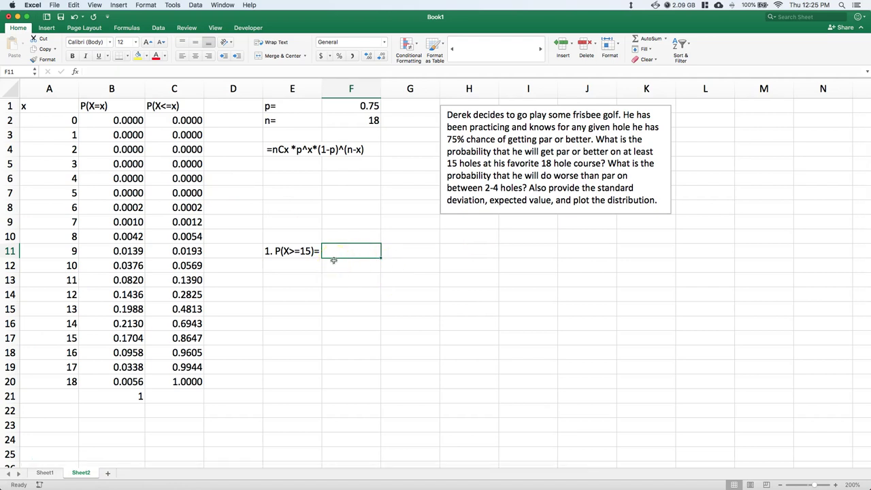
Step: Enter the complement expression 1-P(X<=14) as text in F11
text(1-)
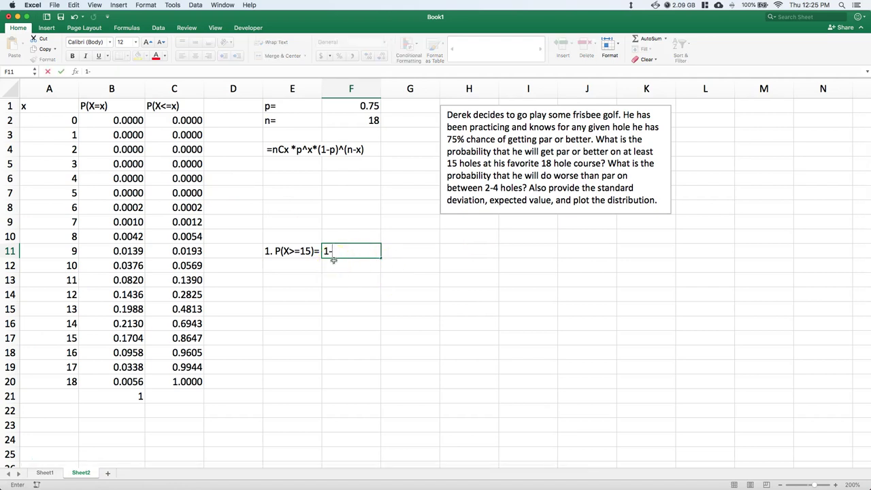
text(P(X<=14)
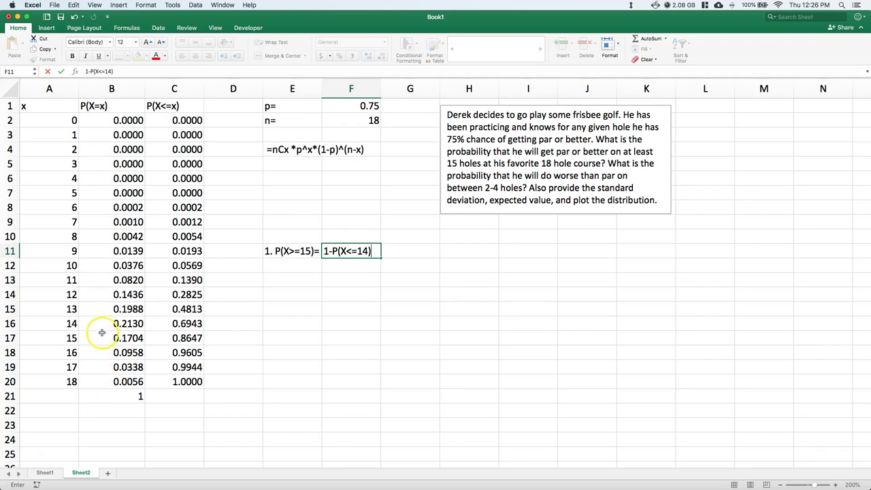
key(Return)
Step: Calculate the probability of at least 15 holes in F12 with =1-C16
text(=)
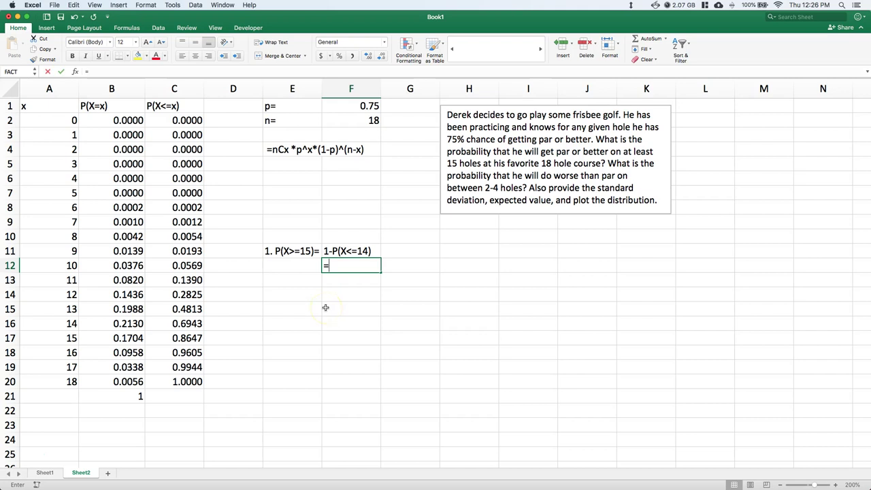
text(1-)
click(374, 250)
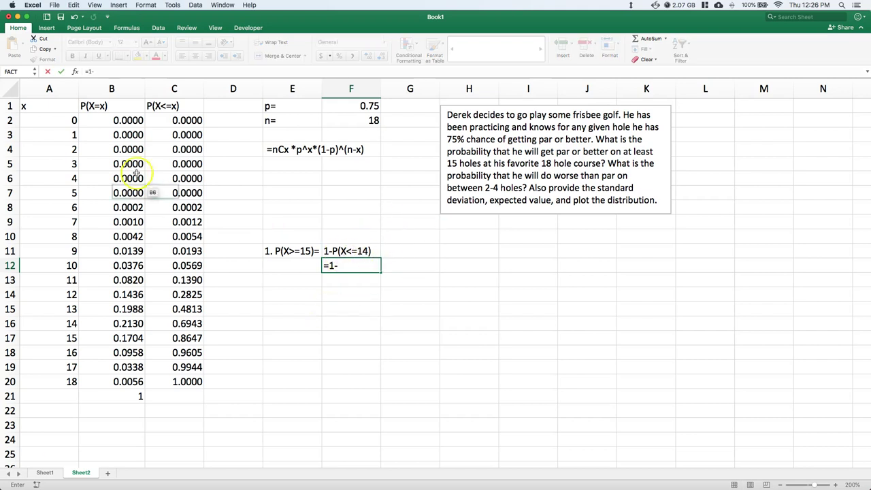
click(173, 323)
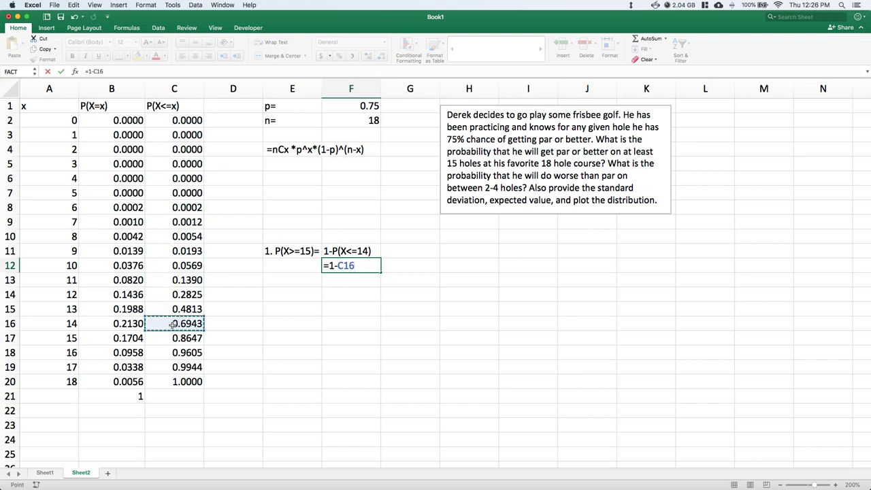
key(Return)
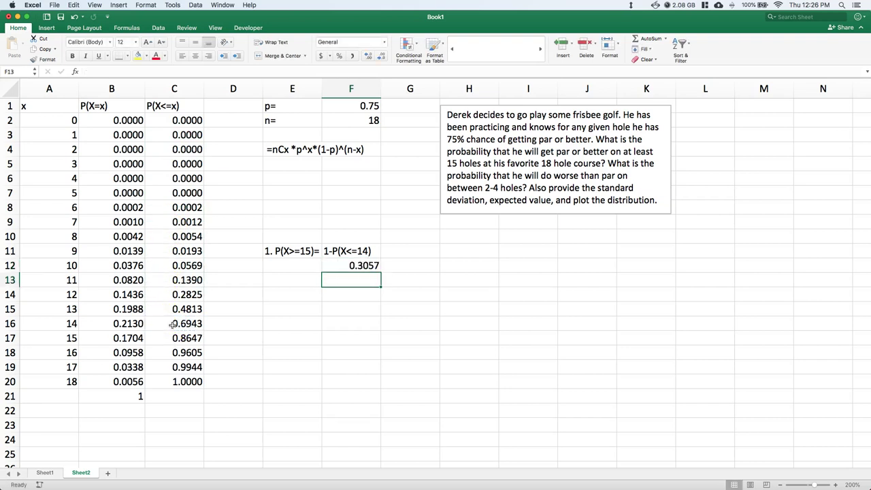
Step: Cross-check the probability of at least 15 holes in F13 with =SUM(B17:B20)
text(=sum()
drag(125, 338, 122, 383)
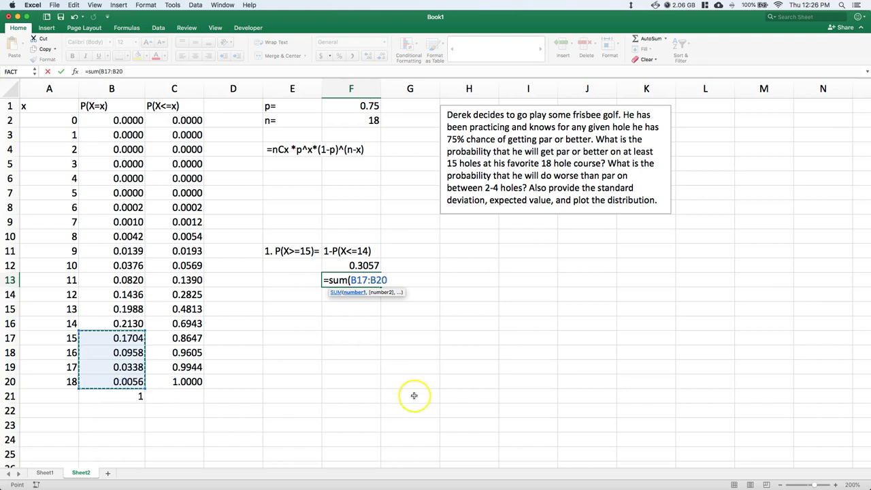
text())
key(Return)
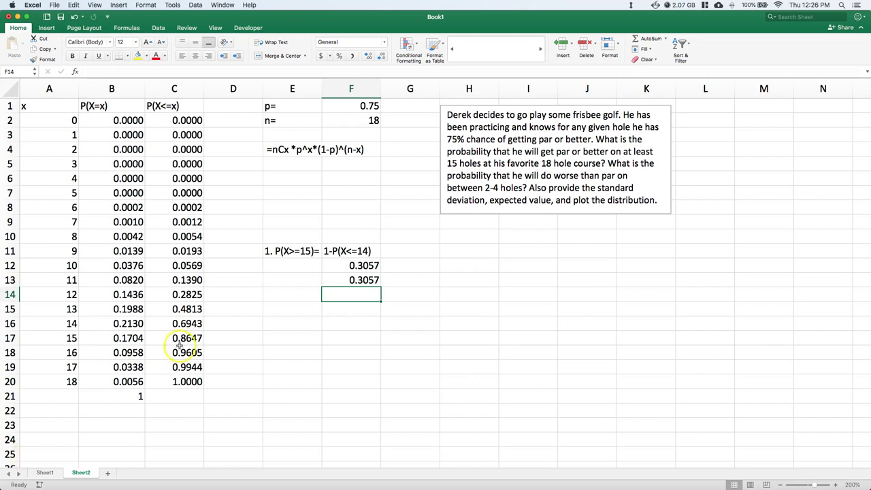
Step: Move the parameter and answer block E1:F13 to L10:M22
click(292, 318)
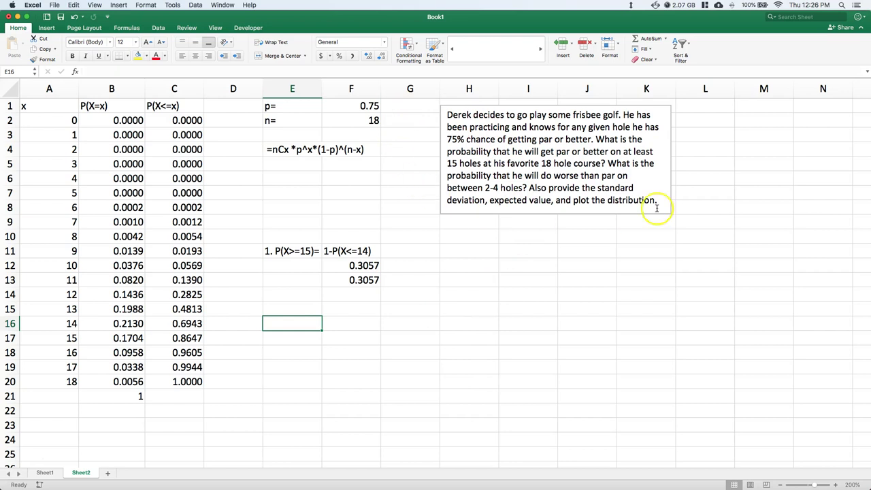
click(424, 239)
click(278, 108)
drag(279, 107, 379, 279)
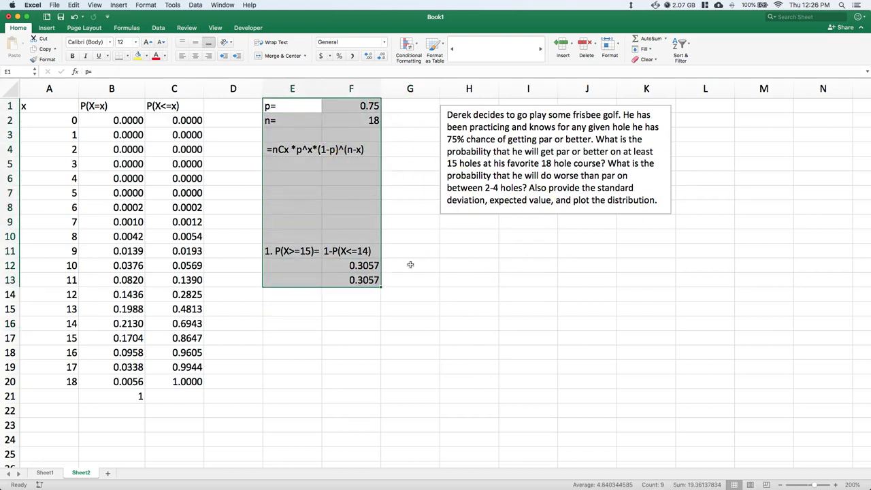
drag(381, 159, 759, 290)
Step: Move the problem text box above the relocated parameters, over columns K to M
click(521, 276)
click(448, 115)
drag(448, 115, 627, 110)
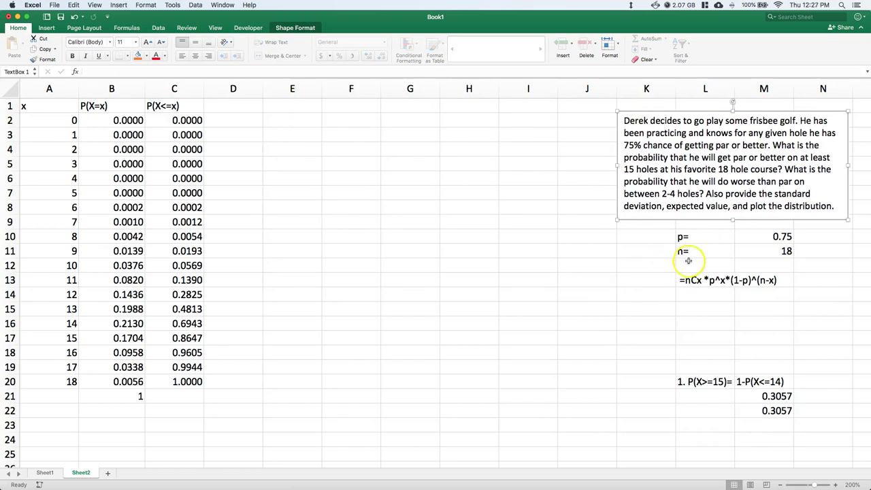
Step: Change the p= label in L10 to "p(par or better)=" and autofit column L
double_click(681, 237)
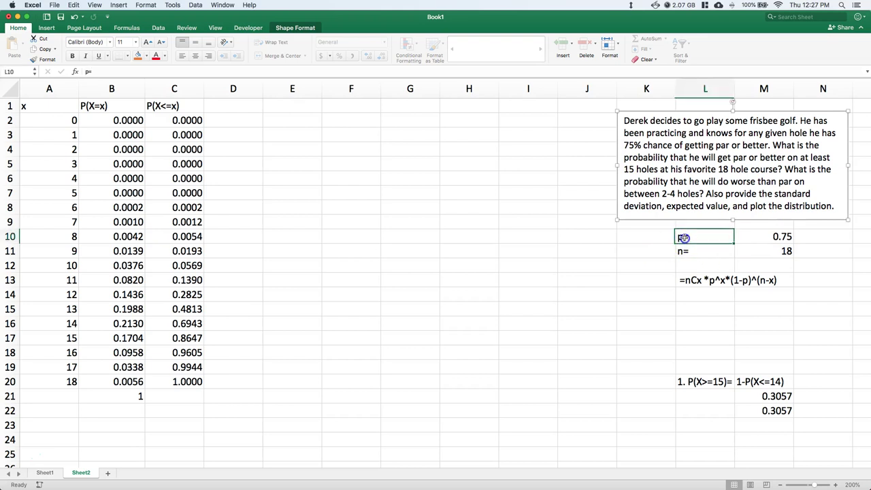
text(()
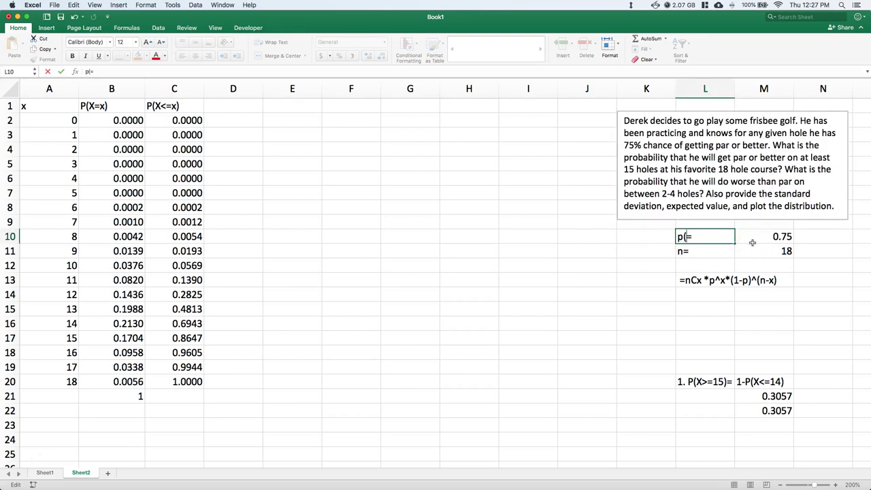
text(par or better))
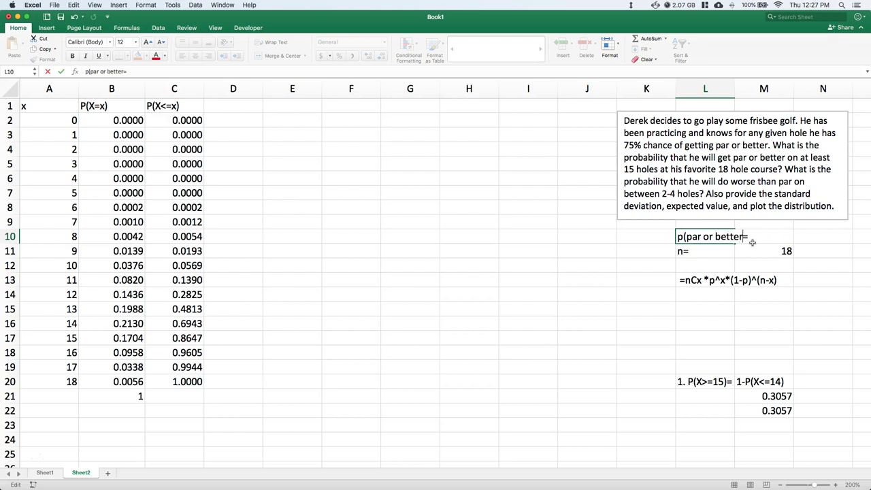
click(463, 237)
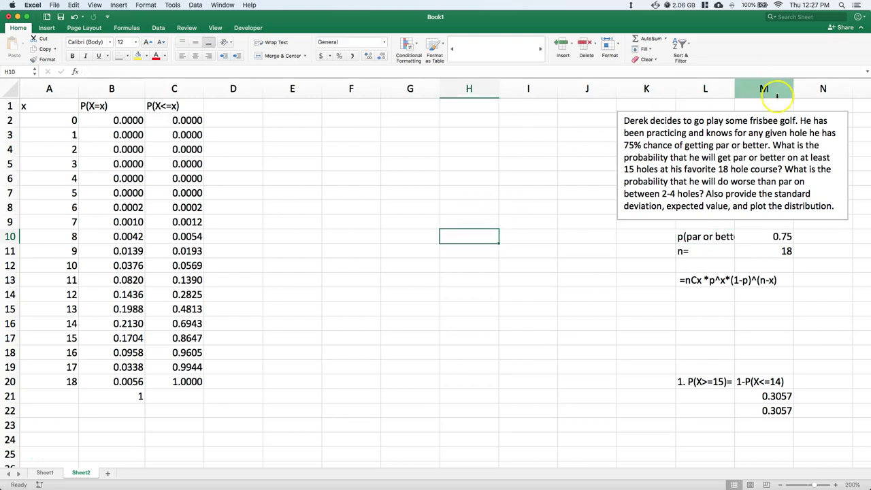
double_click(735, 91)
Step: Shift the problem text box left so that it starts over column J
click(599, 324)
click(664, 111)
drag(665, 112, 626, 110)
click(565, 333)
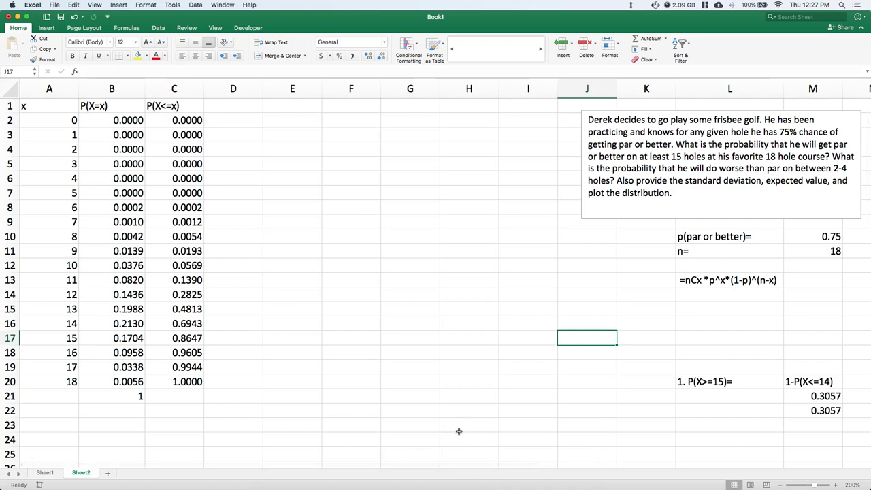
Step: Enter the label "p(worse than par)=" in J10 and widen column J to fit it
click(573, 236)
text(P()
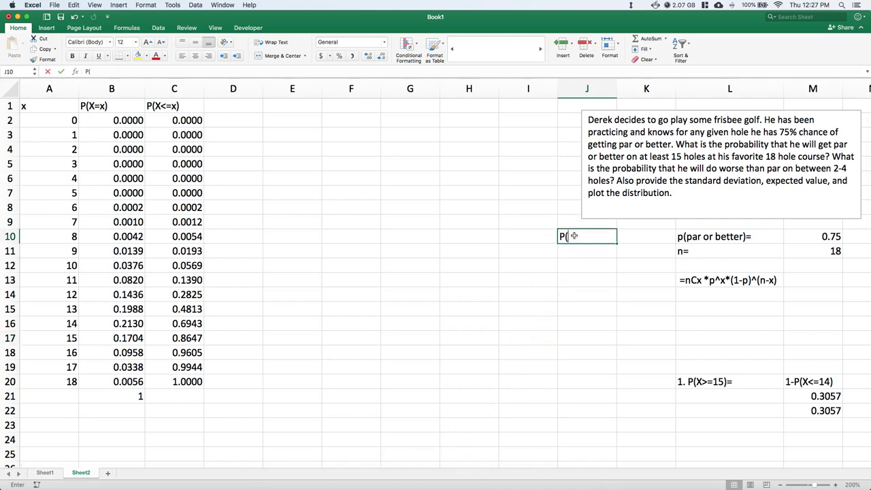
key(BackSpace)
text(p(worse than par)
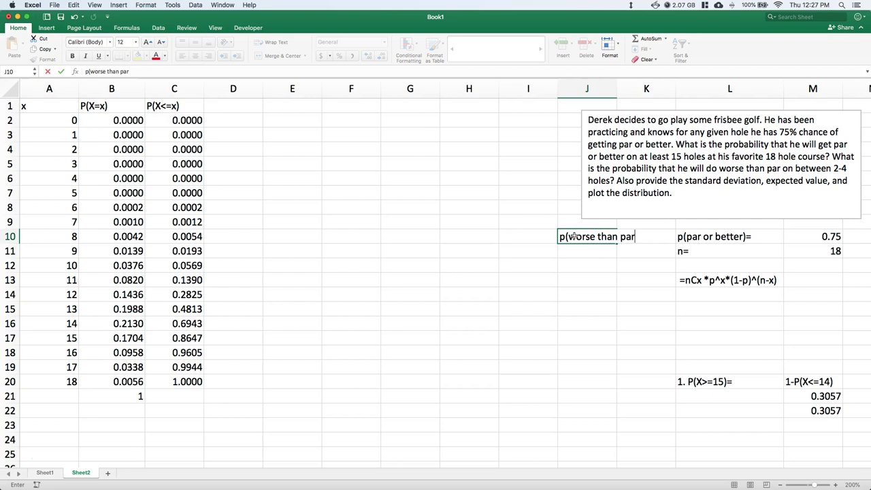
text()=)
key(Tab)
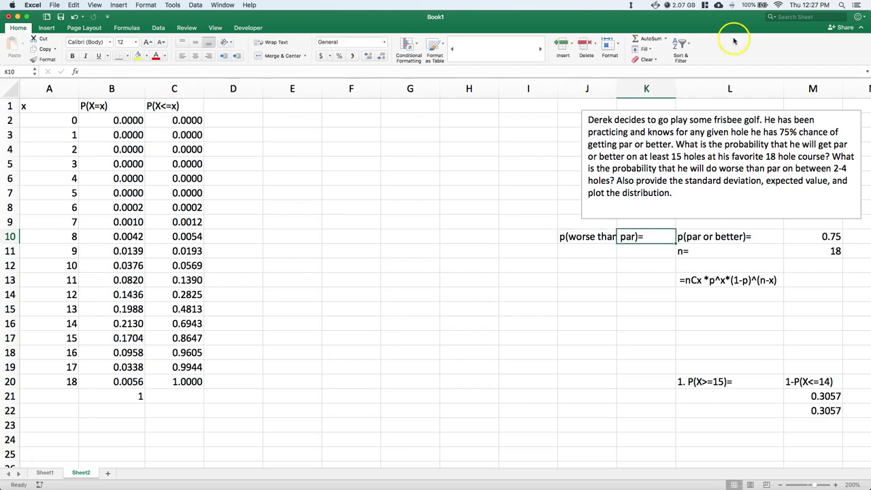
drag(616, 89, 650, 88)
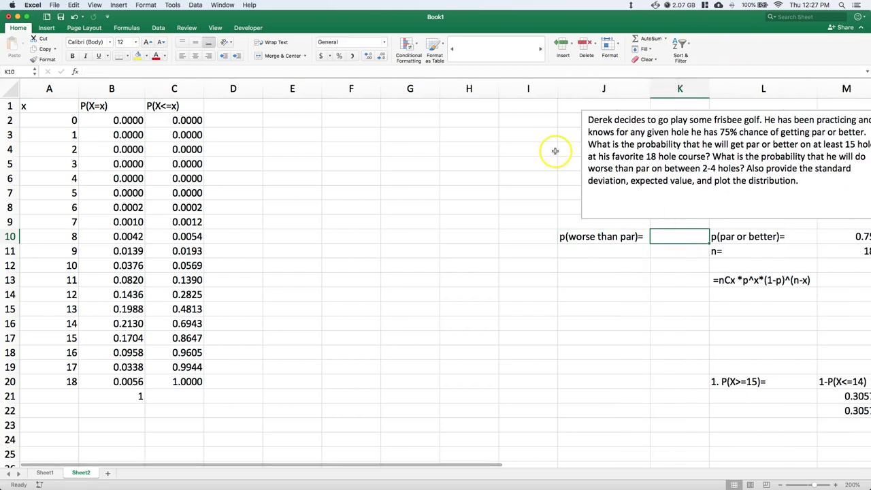
Step: Delete the two empty columns H and I
click(583, 134)
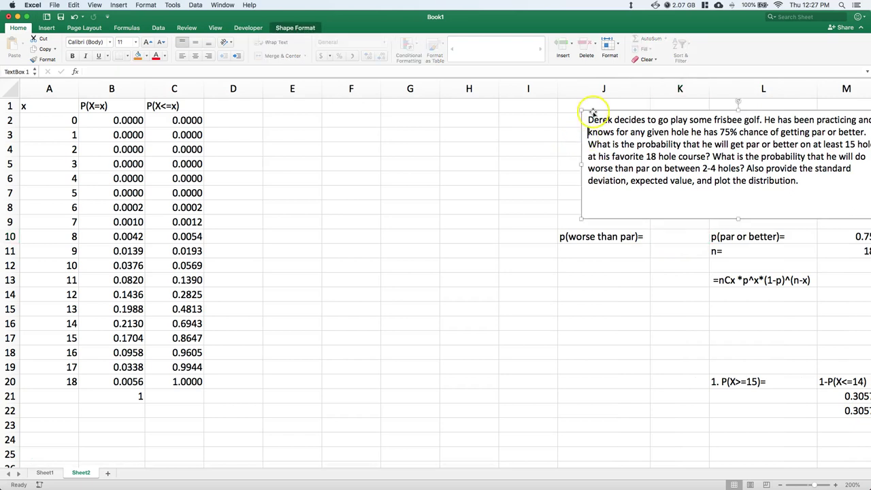
click(533, 90)
drag(533, 90, 476, 89)
right_click(473, 89)
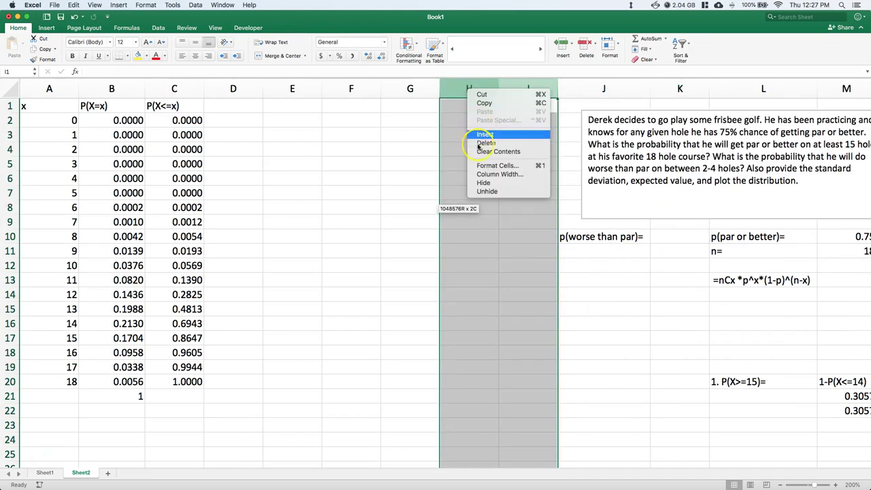
click(484, 143)
click(548, 292)
Step: Calculate the worse-than-par probability in I10 with the formula =1-K10
double_click(542, 236)
text(=1-)
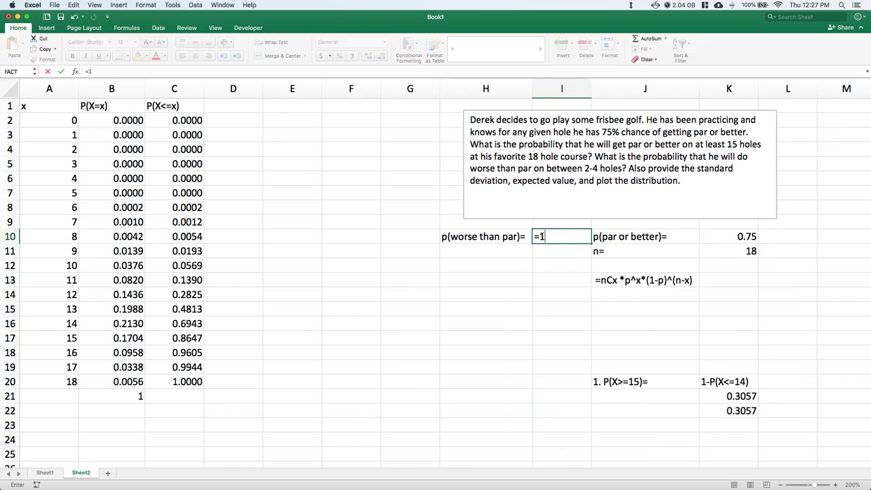
click(733, 233)
key(Return)
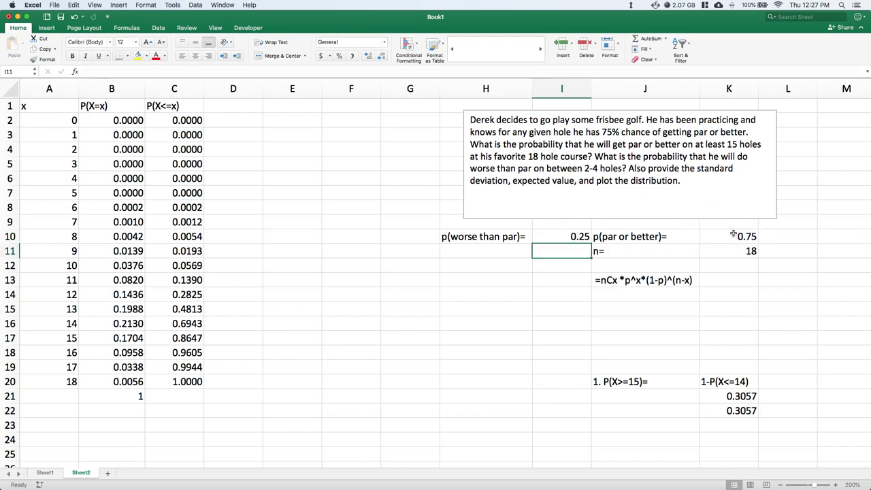
click(521, 250)
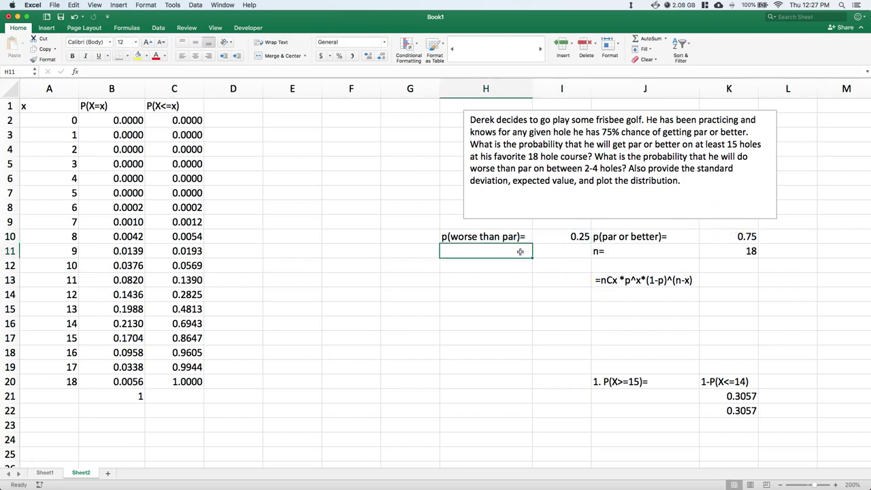
Step: Change the header in A1 to "x (par or better)" and autofit column A
click(38, 104)
double_click(38, 103)
text((par or better))
key(Return)
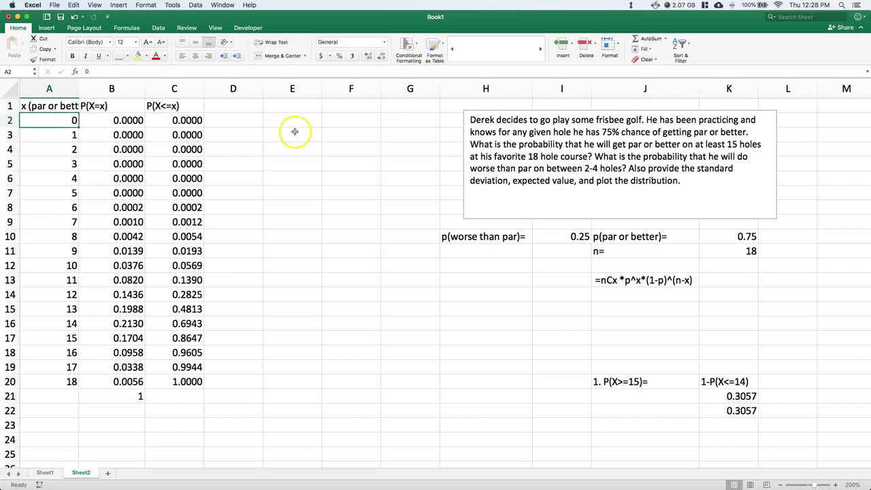
double_click(78, 88)
click(298, 187)
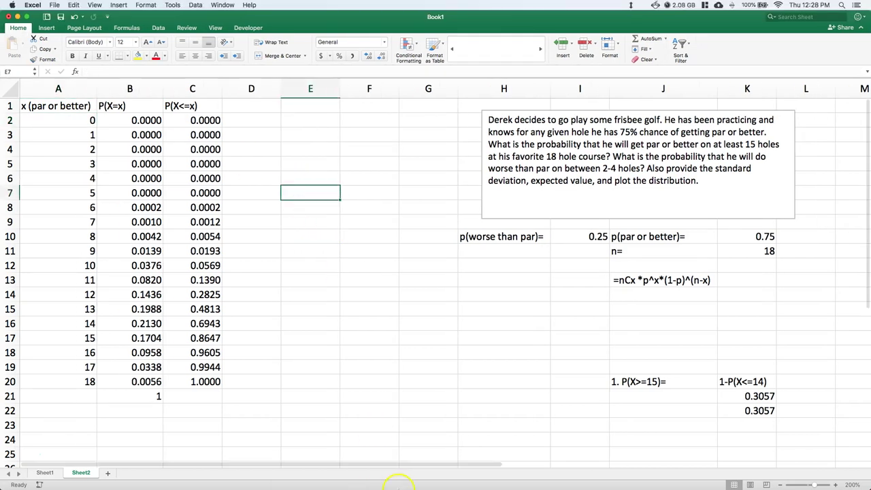
Step: Switch to RStudio and load R Commander with library("Rcmdr") in the console
mouse_move(408, 481)
click(448, 481)
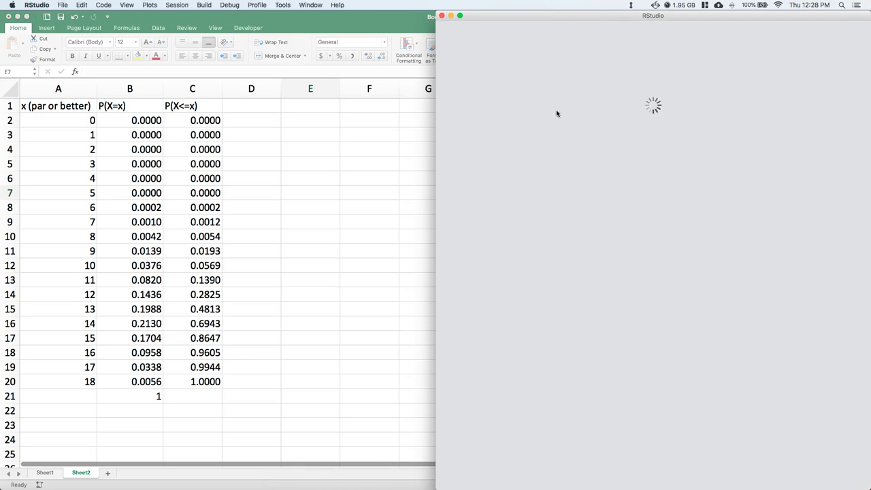
click(558, 113)
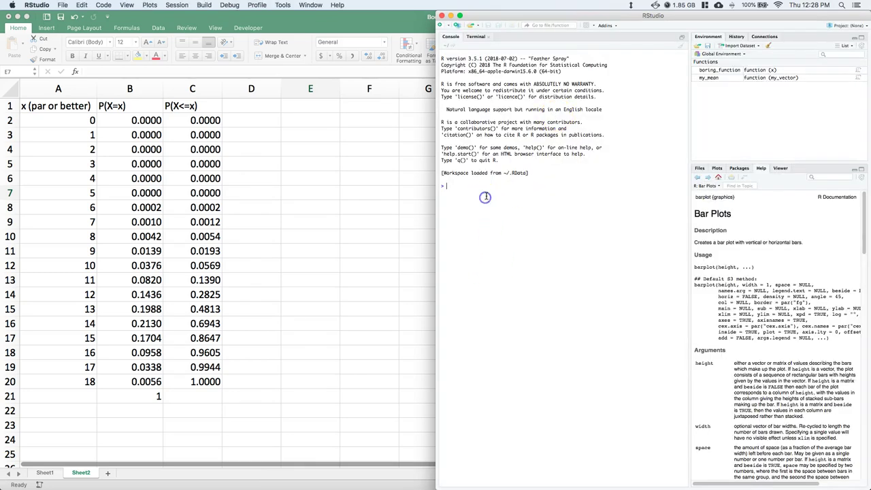
click(486, 196)
text(library("Rcmdr)
key(Return)
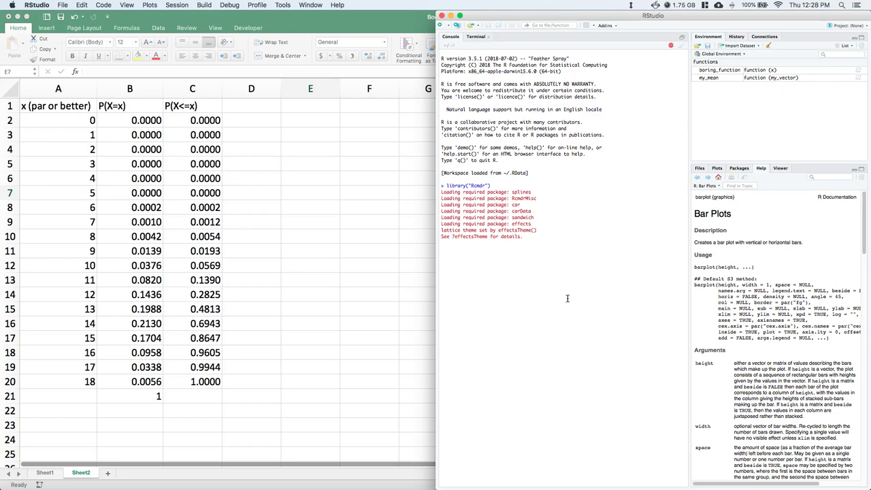
Step: Generate the discrete binomial probabilities in R Commander for 18 trials and a success probability of 0.25
click(100, 91)
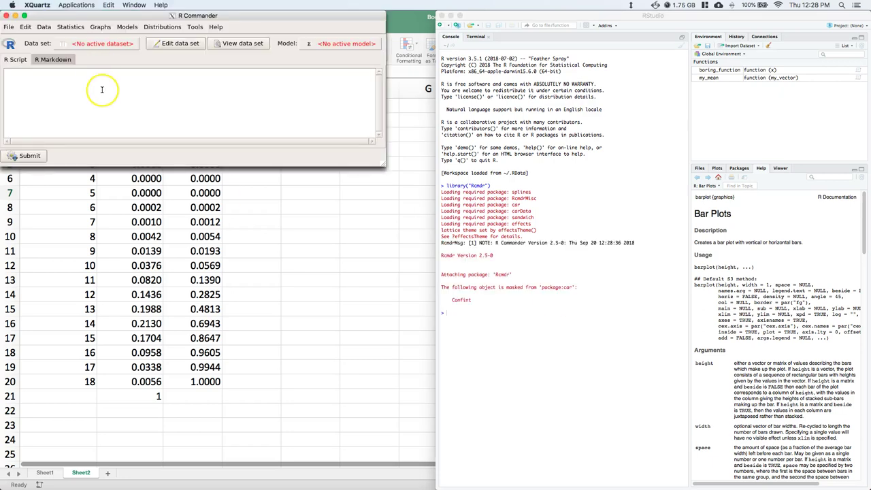
click(160, 28)
mouse_move(170, 58)
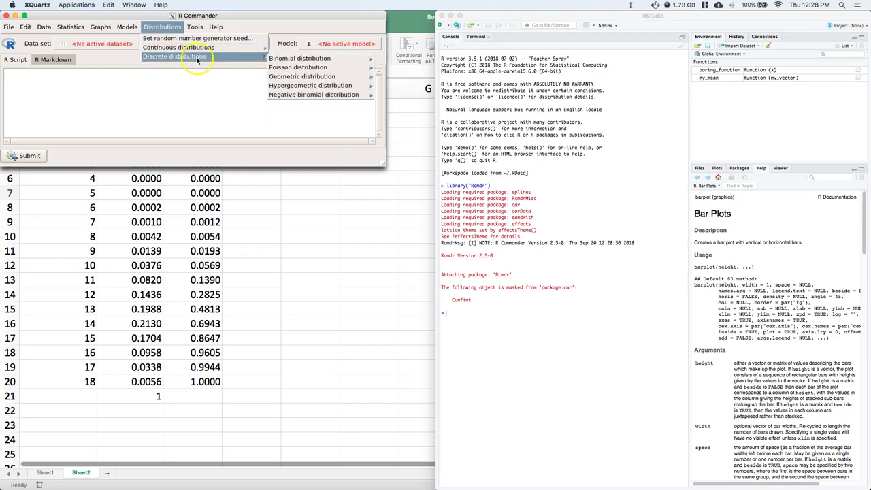
mouse_move(269, 58)
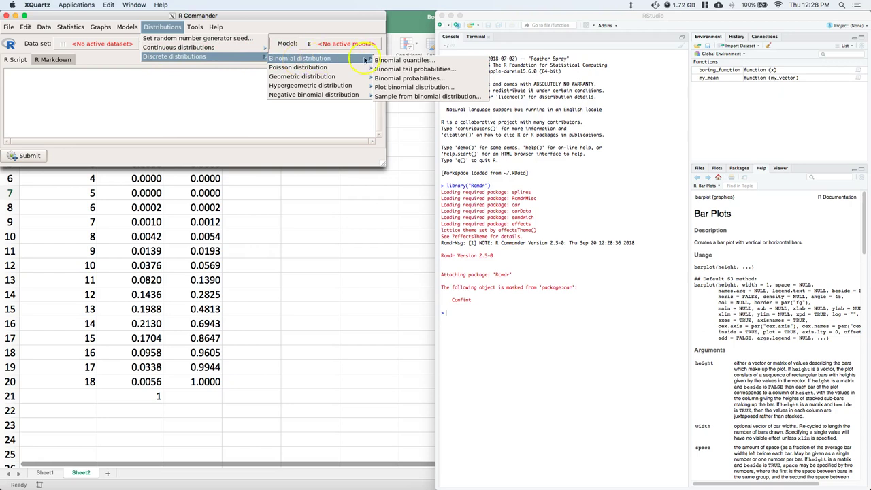
click(413, 79)
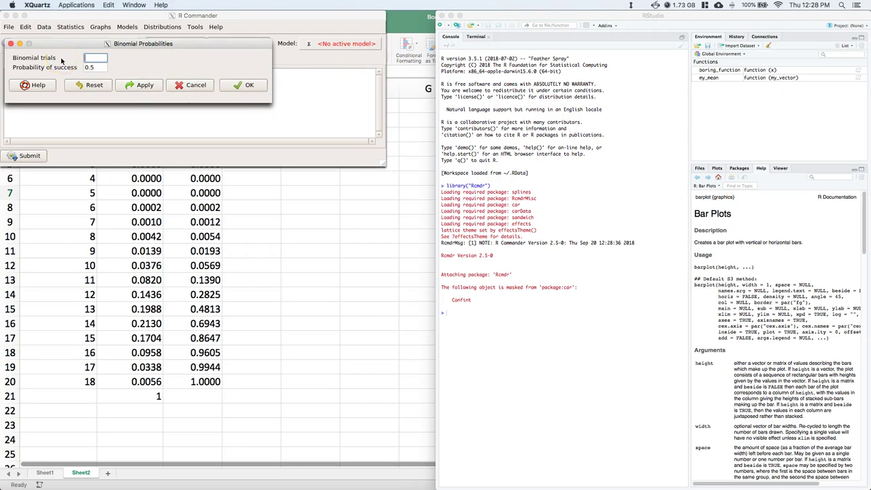
click(87, 61)
drag(97, 66, 86, 67)
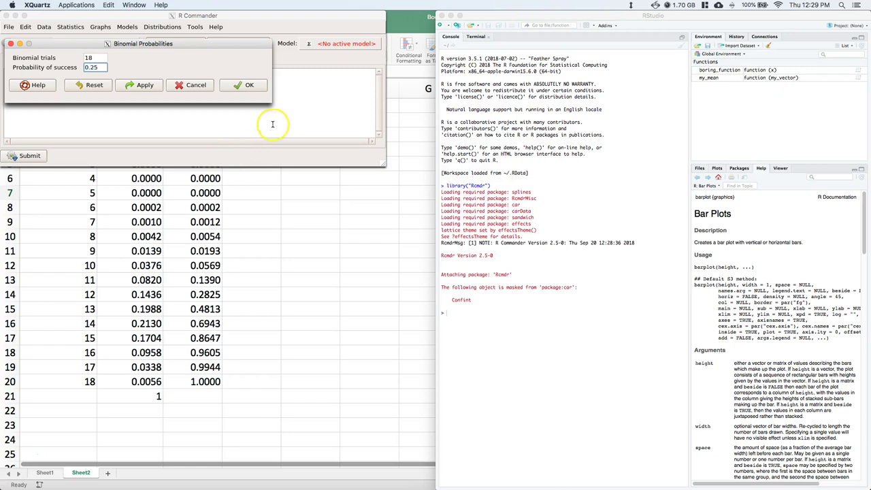
click(258, 85)
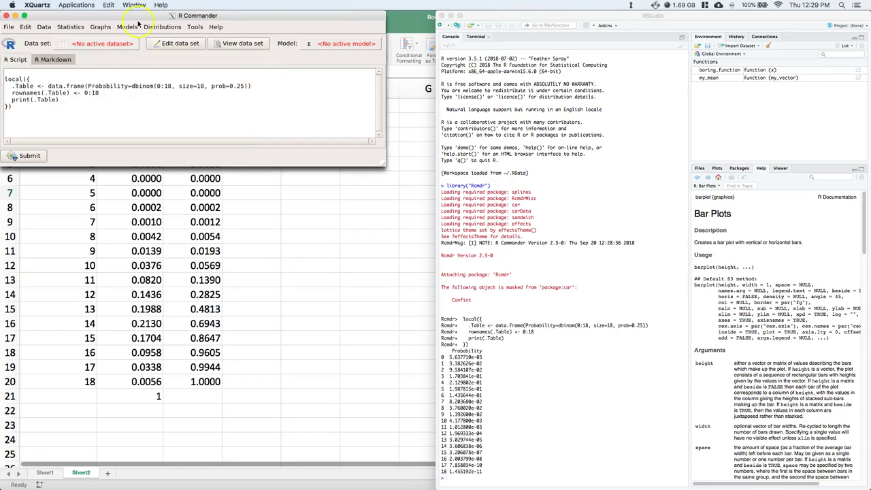
Step: Switch to RStudio and copy the probability output rows for 0 through 18 from the console
click(379, 284)
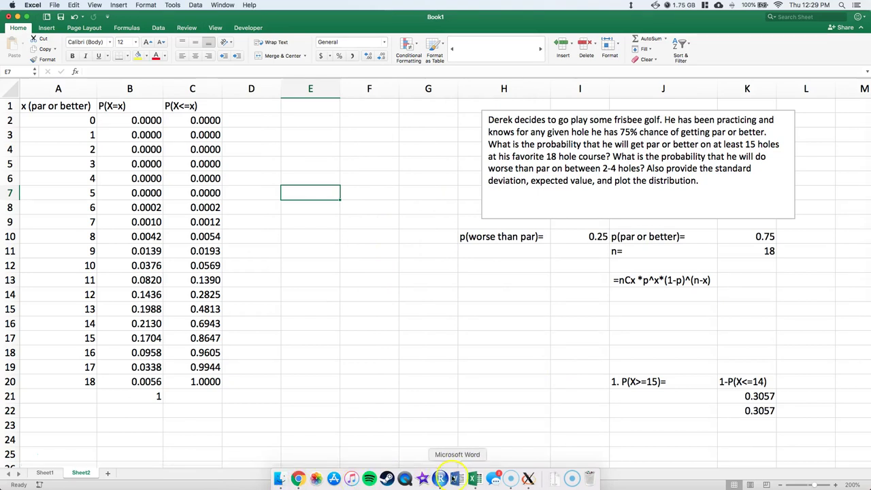
click(439, 478)
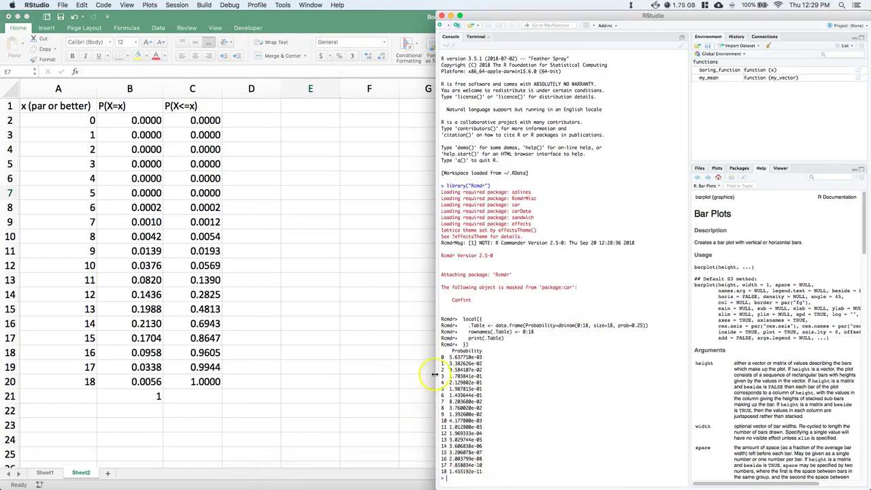
drag(483, 471, 467, 362)
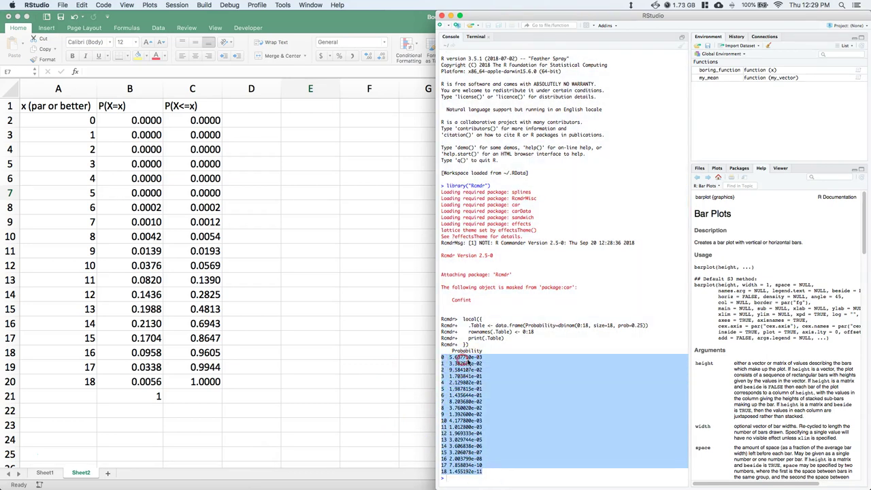
right_click(467, 363)
click(485, 401)
Step: Switch back to Excel and paste the copied probability rows starting at E2
click(360, 251)
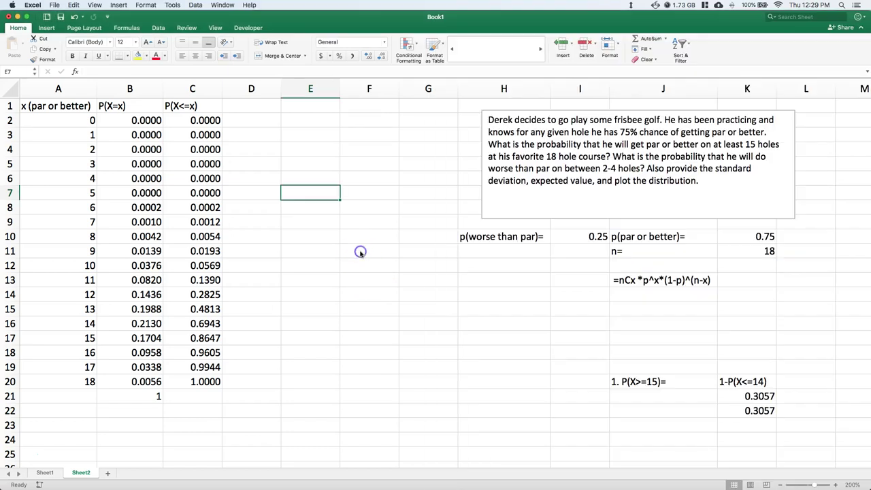
click(305, 117)
right_click(307, 119)
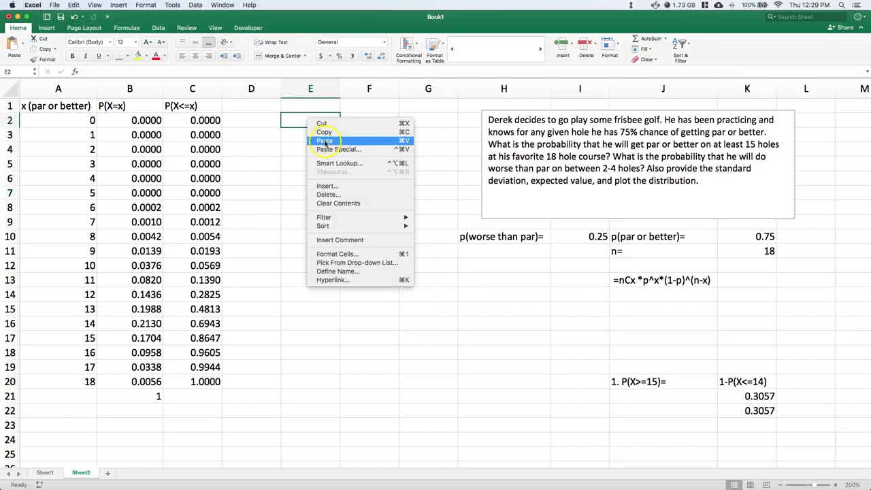
click(324, 141)
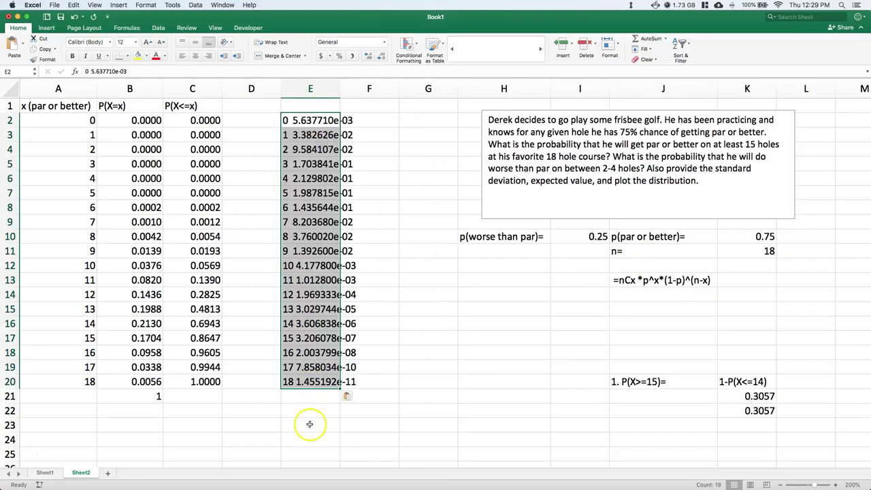
Step: Split the pasted values in column E into separate columns with Text to Columns, delimited by spaces
click(157, 27)
click(273, 49)
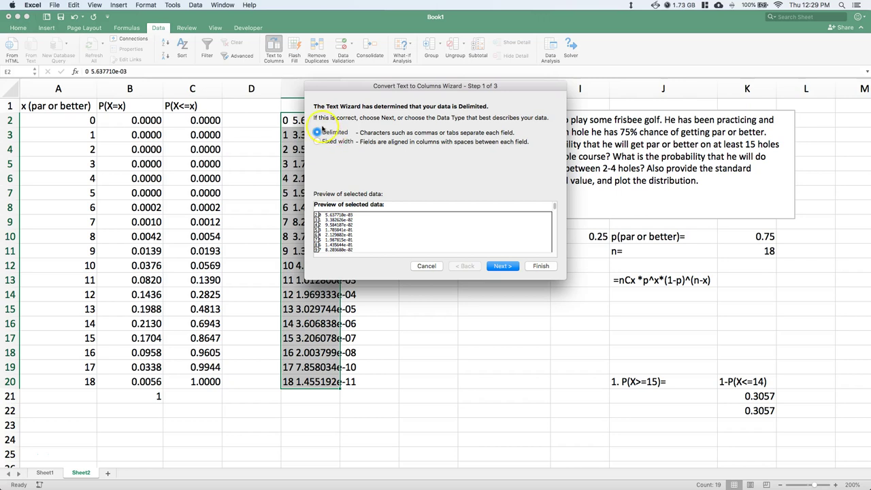
click(503, 266)
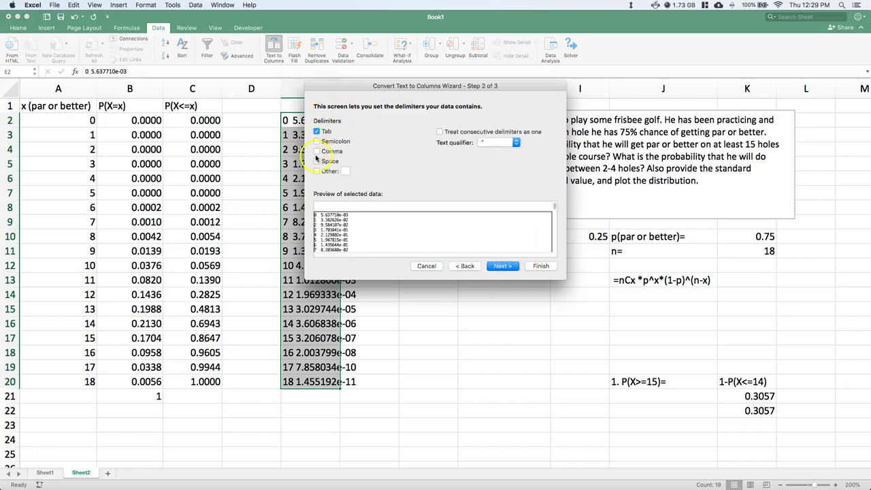
click(316, 162)
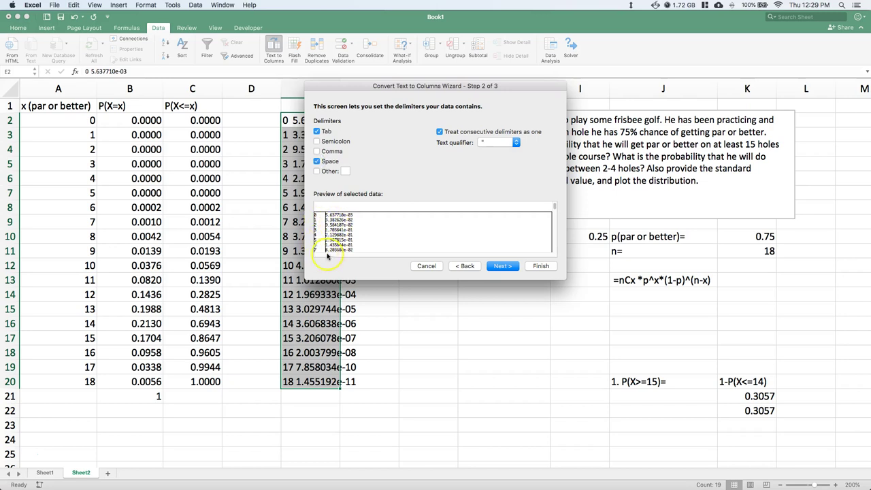
click(539, 266)
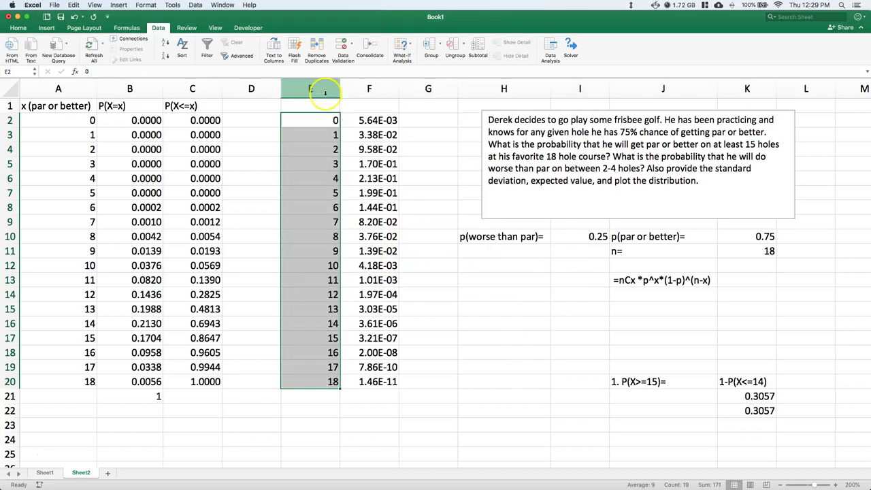
Step: Format the probabilities in F2:F20 as Number with four decimal places
drag(360, 120, 367, 382)
click(19, 27)
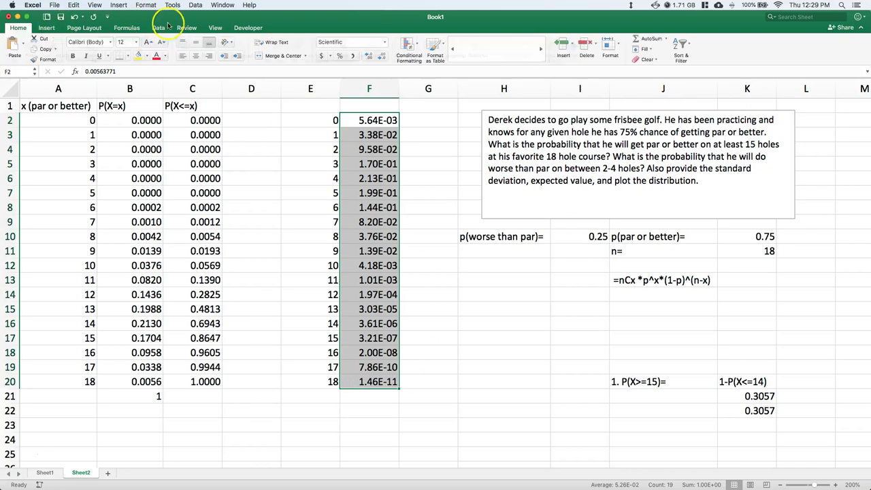
click(383, 42)
click(359, 73)
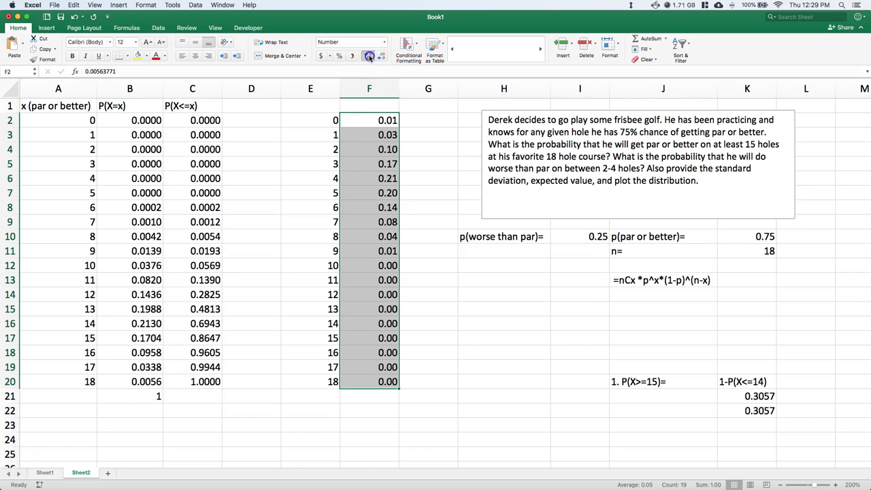
click(368, 56)
click(368, 57)
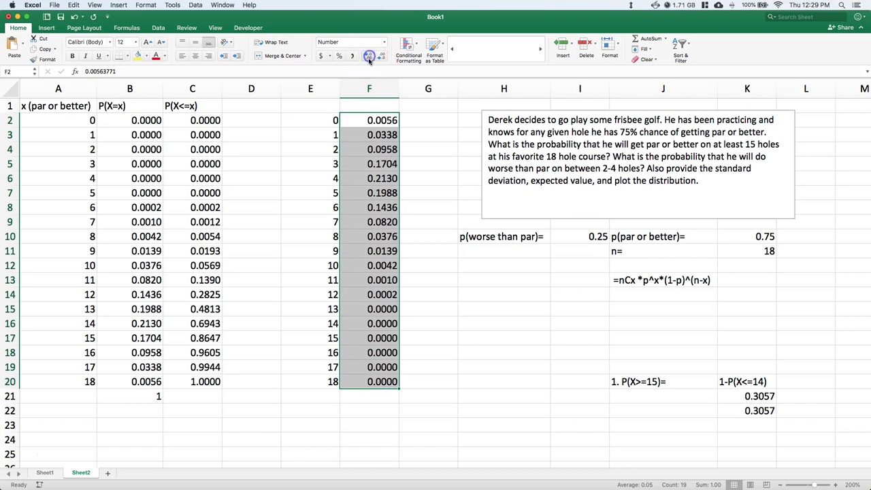
click(437, 337)
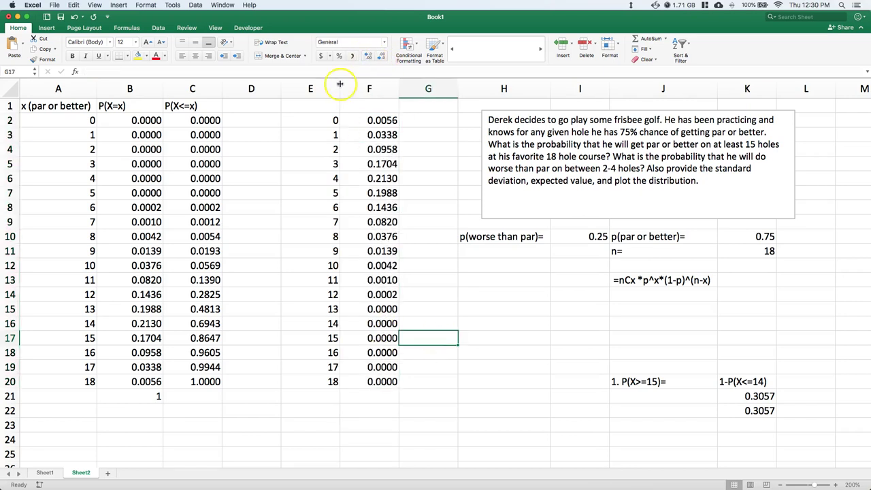
Step: Copy the P(X=x) and P(X<=x) headers from B1:C1 to F1:G1
click(59, 105)
click(117, 106)
drag(117, 106, 215, 112)
key(cmd+c)
click(369, 105)
key(cmd+v)
Step: Enter the header "x(worse than par)" in E1 and autofit column E
click(298, 106)
text(x)
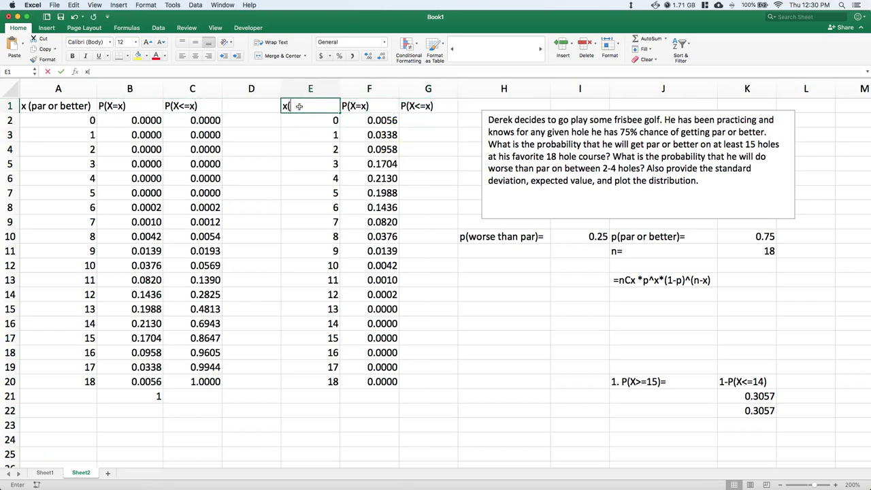
text(()
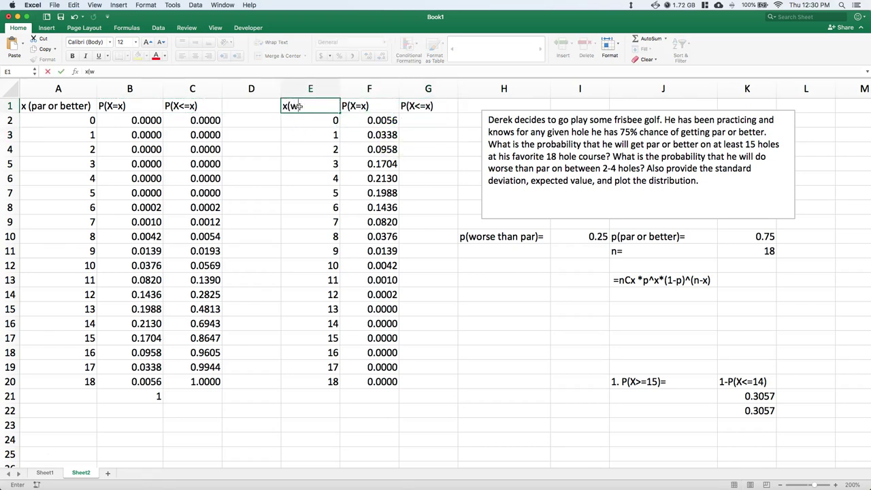
text(worse than par)
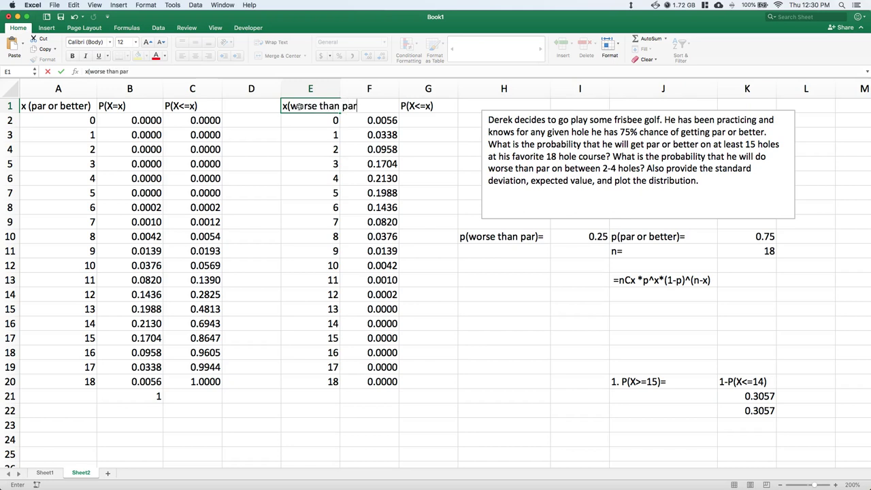
click(480, 366)
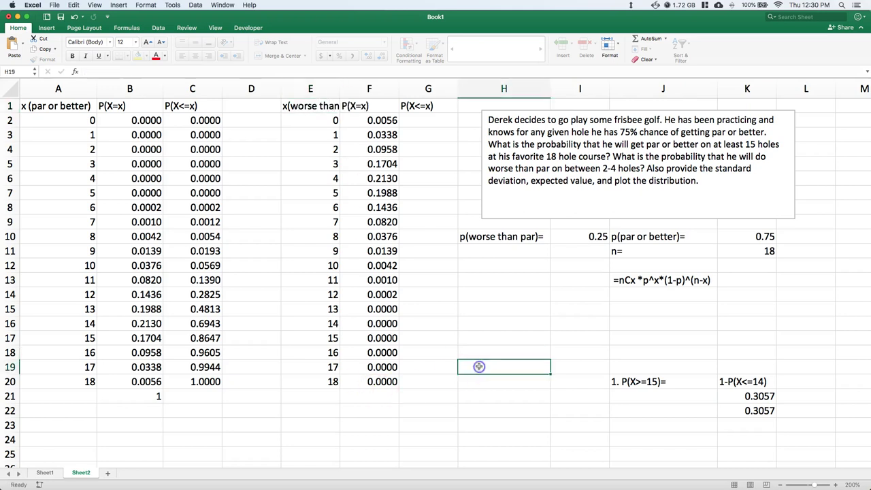
double_click(342, 89)
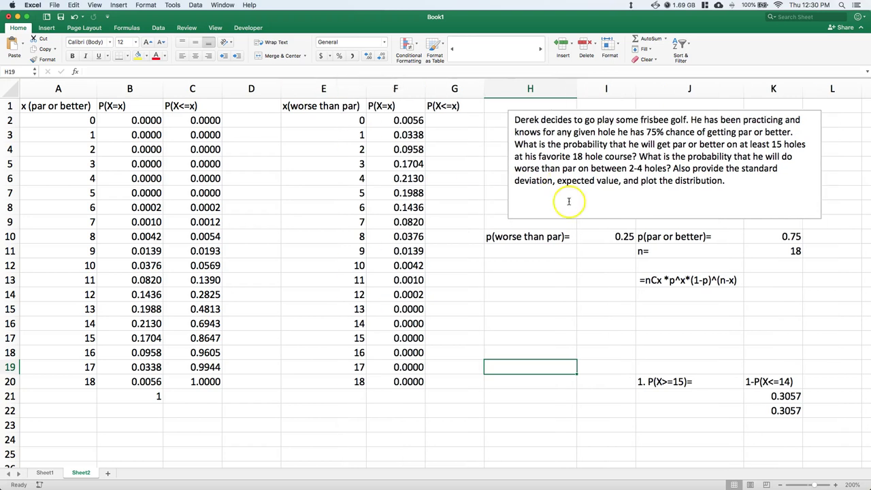
Step: Enter the running-total formula =SUM($F$2:F2) in G2 for the worse-than-par cumulative probability
click(528, 277)
click(440, 122)
text(=sum()
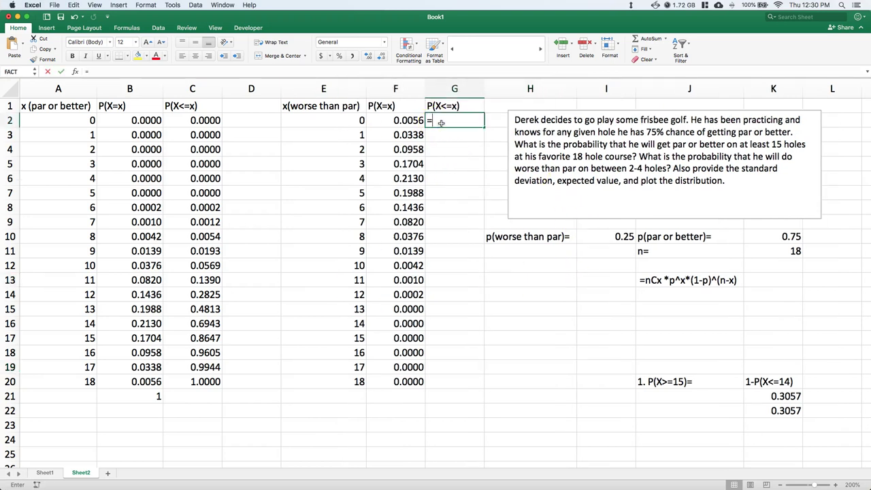
click(407, 120)
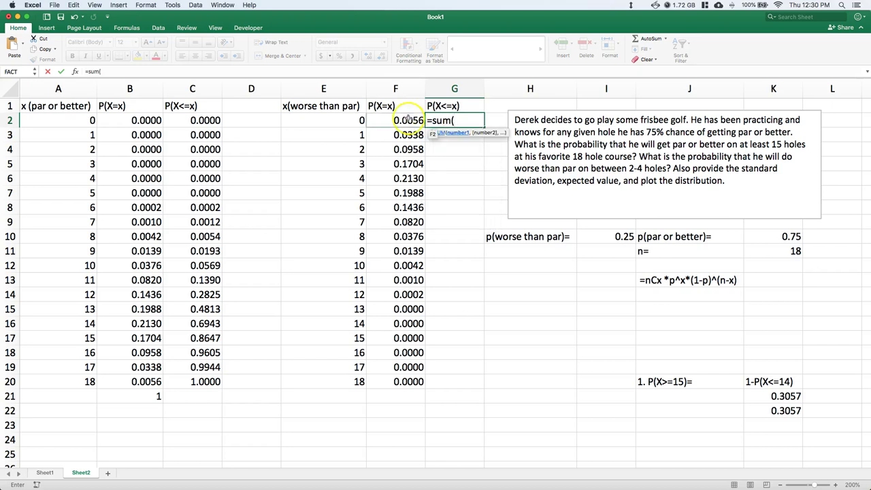
key(super+t)
text(:)
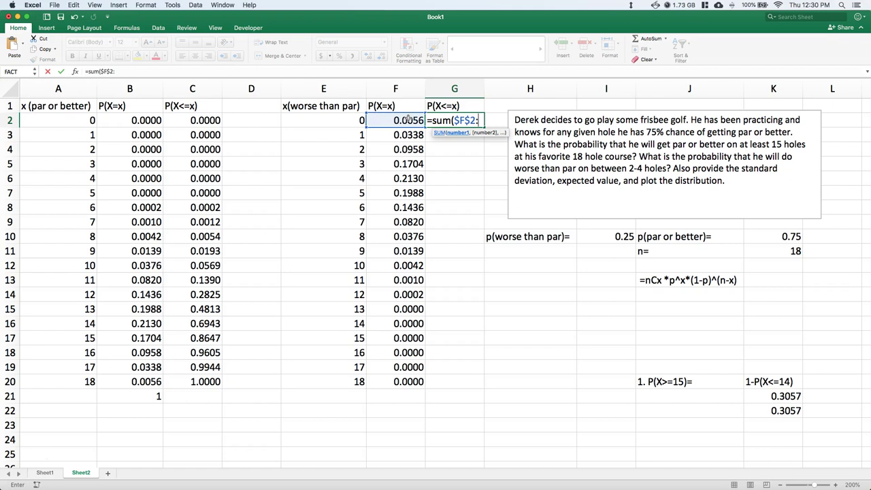
click(408, 120)
text())
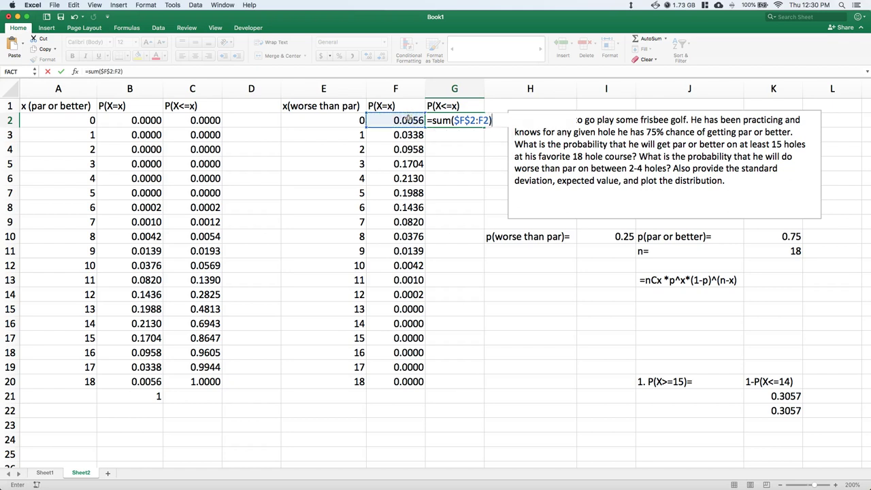
click(490, 120)
key(Return)
Step: Fill the cumulative formula from G2 down through G20 and clear the surplus results in G21:G22
click(470, 120)
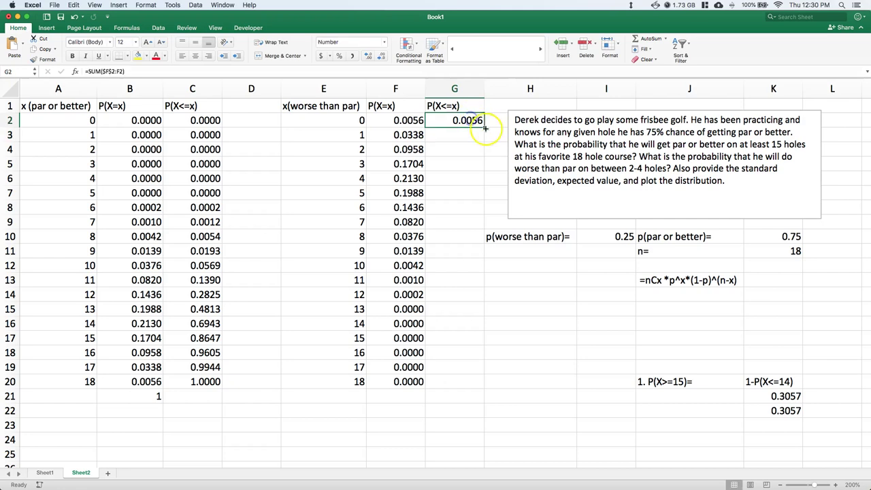
drag(484, 126, 458, 408)
click(522, 396)
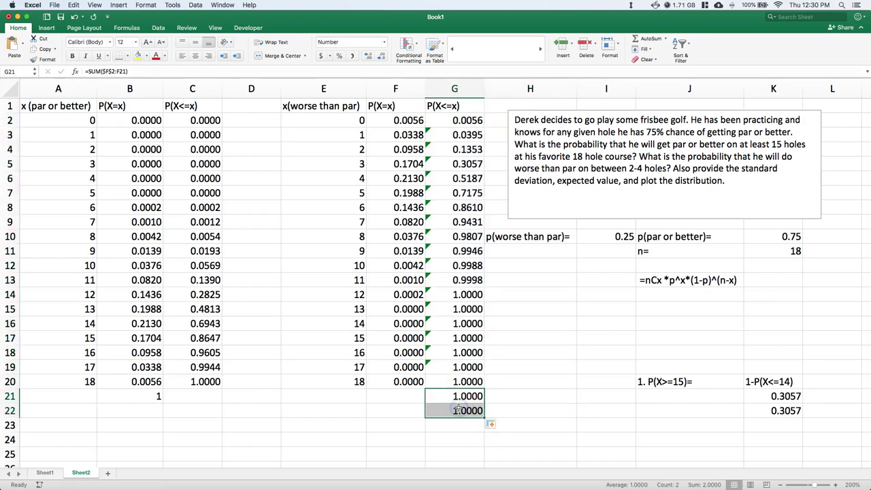
key(Delete)
click(494, 385)
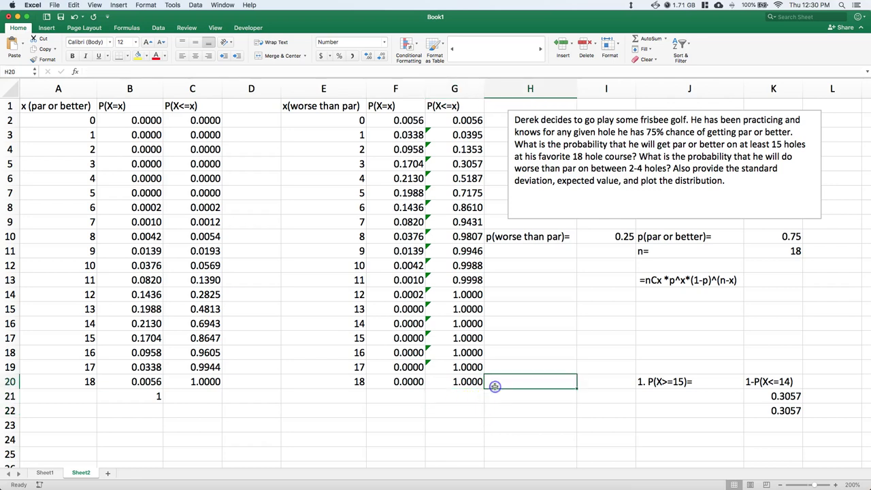
Step: Examine the cumulative values in G14:G20 and the near-zero probabilities in F15:F20 and at the start of column B
click(469, 294)
click(468, 309)
click(468, 323)
click(467, 351)
click(464, 367)
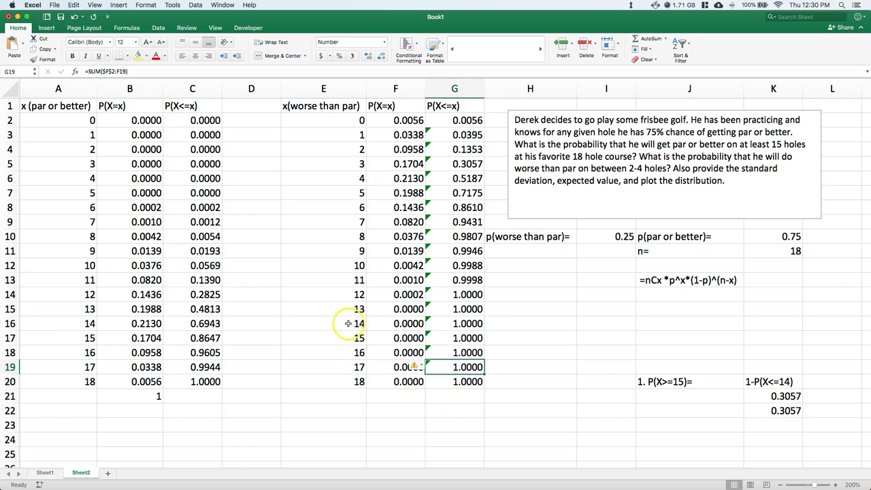
drag(401, 308, 406, 381)
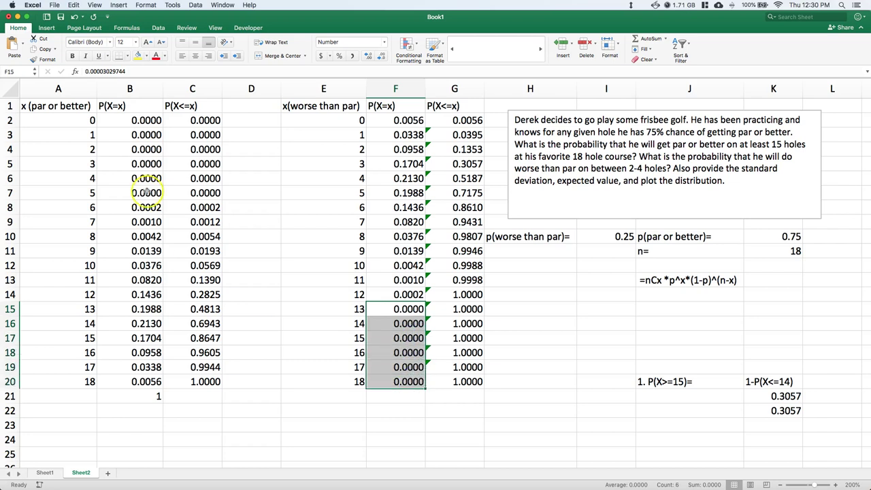
drag(148, 121, 177, 181)
drag(456, 294, 450, 379)
click(473, 407)
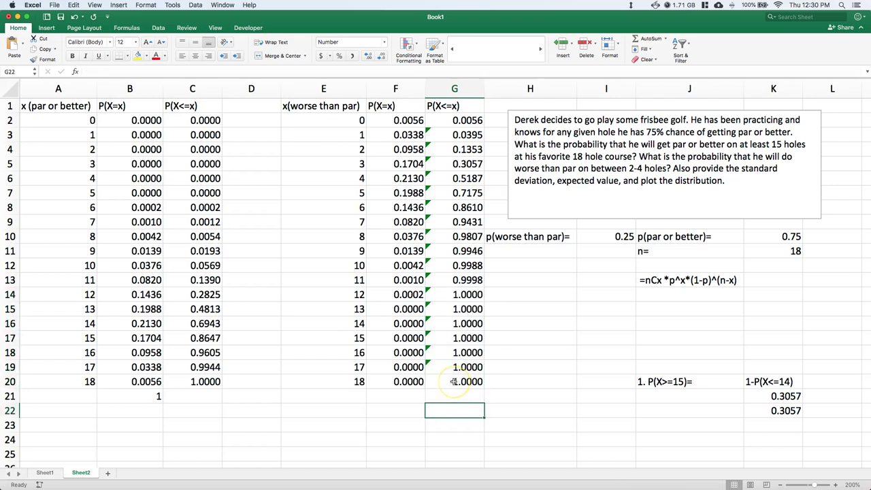
click(548, 300)
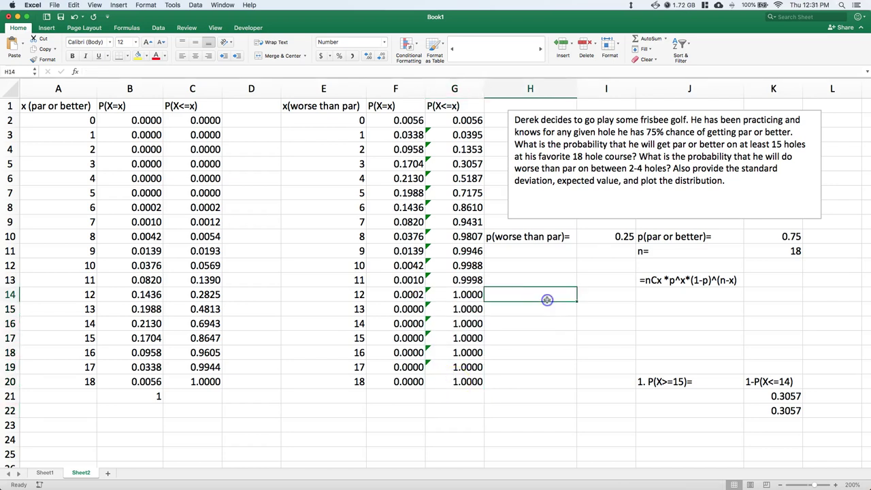
Step: Move the P(X>=15) answer block from J20:K22 up to J15:K17
drag(655, 380, 755, 408)
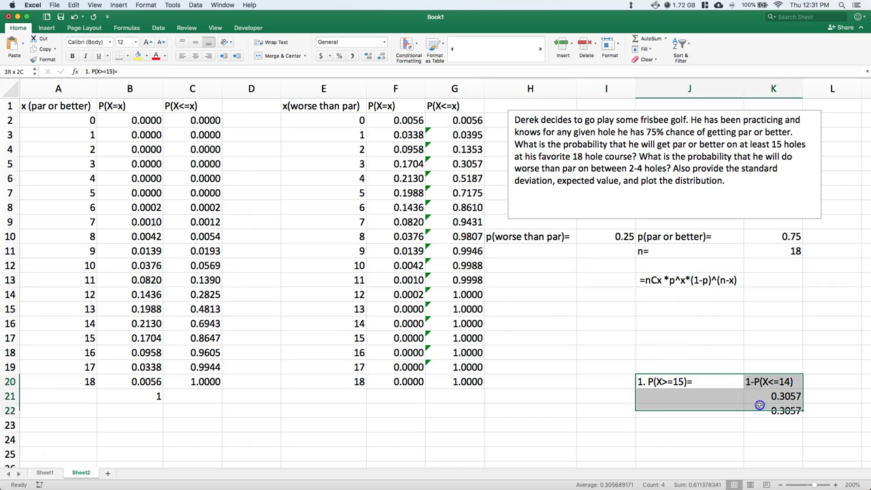
click(757, 373)
drag(688, 384, 786, 410)
drag(768, 378, 768, 308)
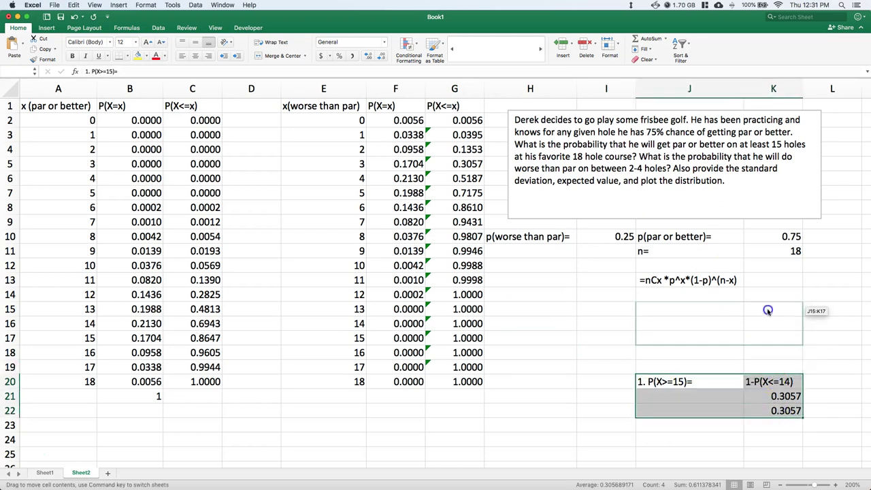
Step: Label J19 "2. P(2<=X<=4)=" and calculate the probability in K19 with =SUM(F4:F6)
click(652, 367)
text(2. P(2<=X<=4)=)
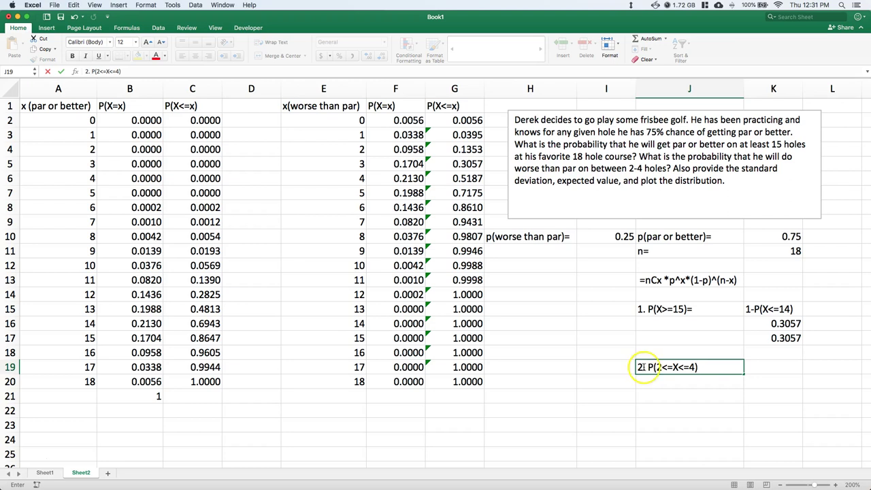
click(756, 366)
text(=)
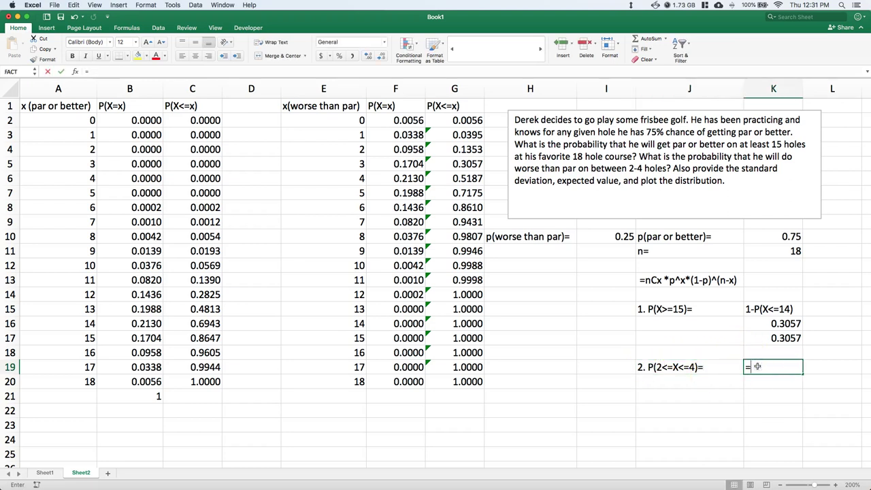
text(sum()
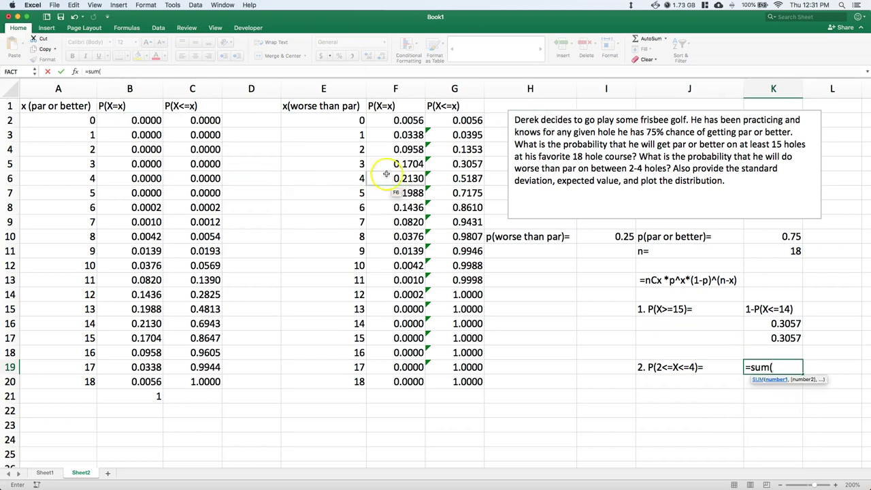
drag(389, 150, 383, 177)
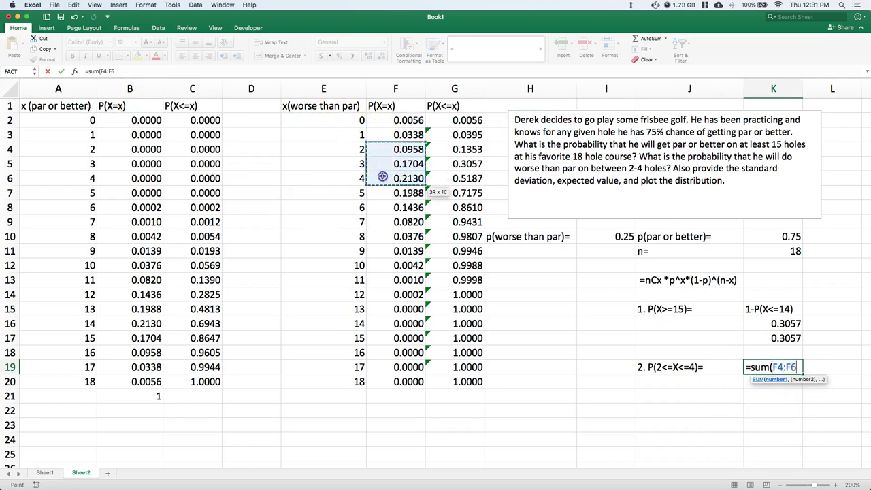
text())
key(Return)
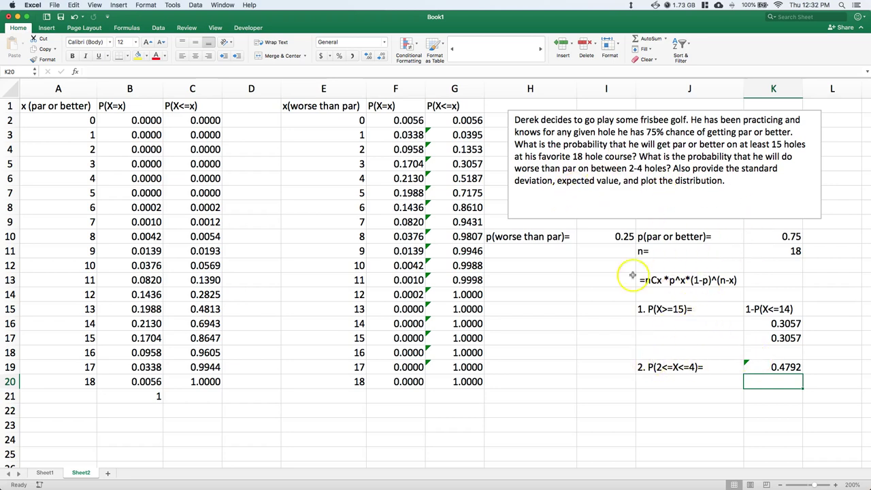
Step: Move the P(2<=X<=4) answer from J19:K19 to J23:K23 and enter the label "E(Par or Better)=" in J19
drag(660, 367, 762, 425)
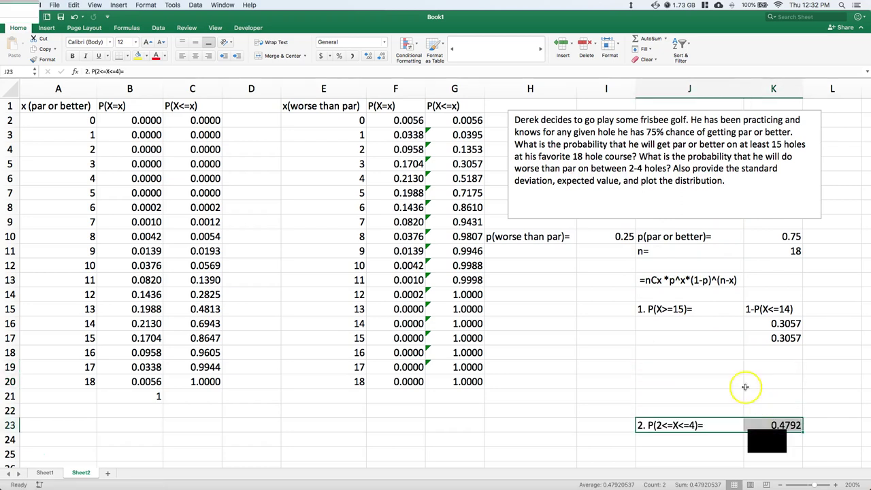
click(650, 366)
text(E(Par or Better)=)
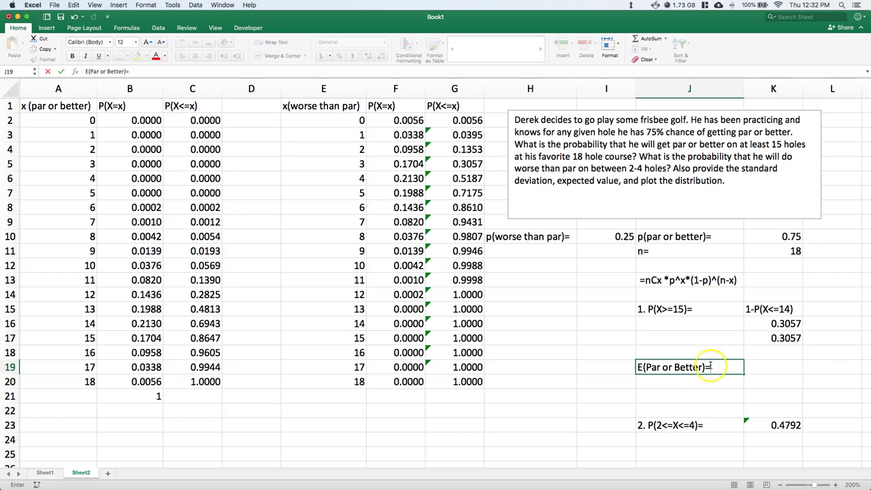
Step: Calculate the par-or-better expected value in K19 with =K11*K10
click(787, 367)
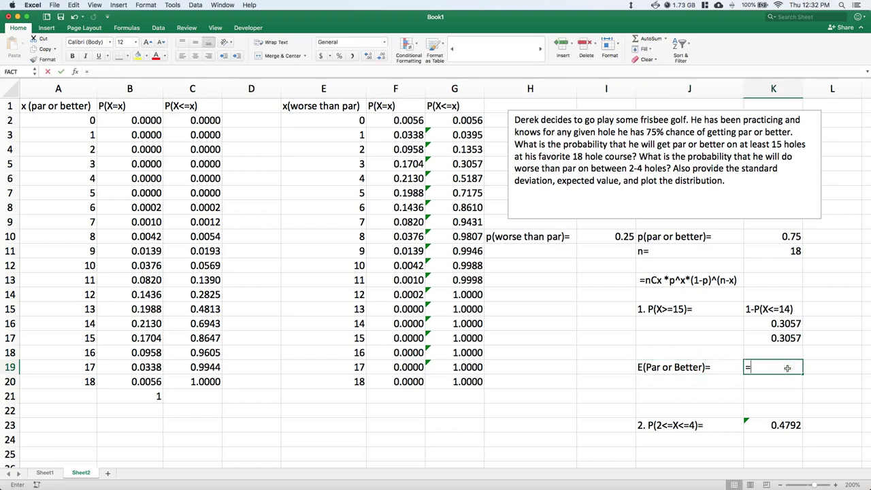
text(=)
click(778, 250)
text(*)
click(779, 236)
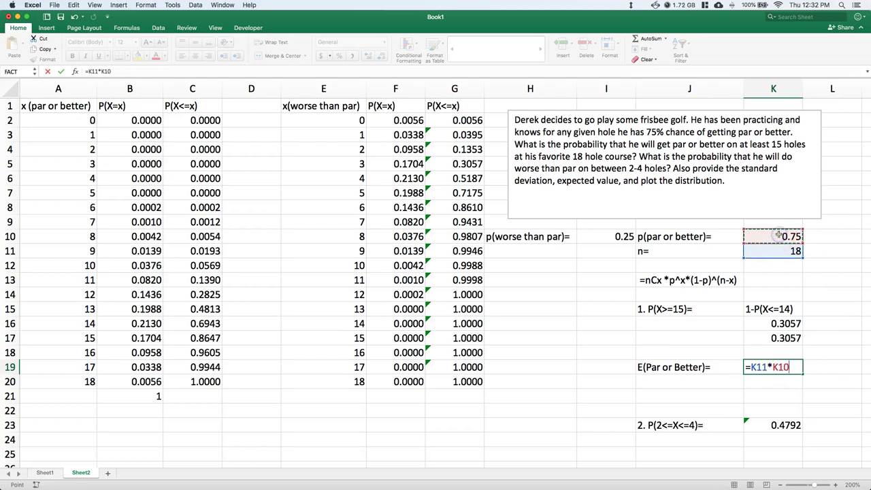
key(Return)
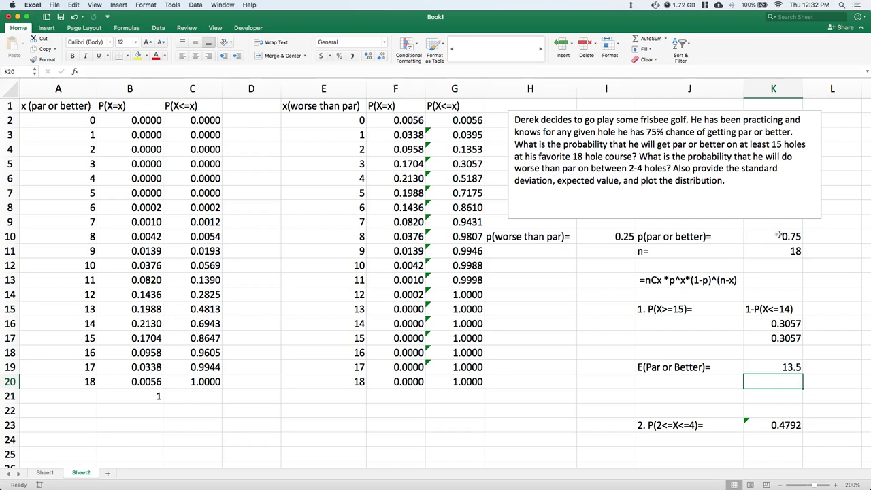
Step: Enter the variance label "Var(X)=" in J20
click(665, 381)
text(Var()
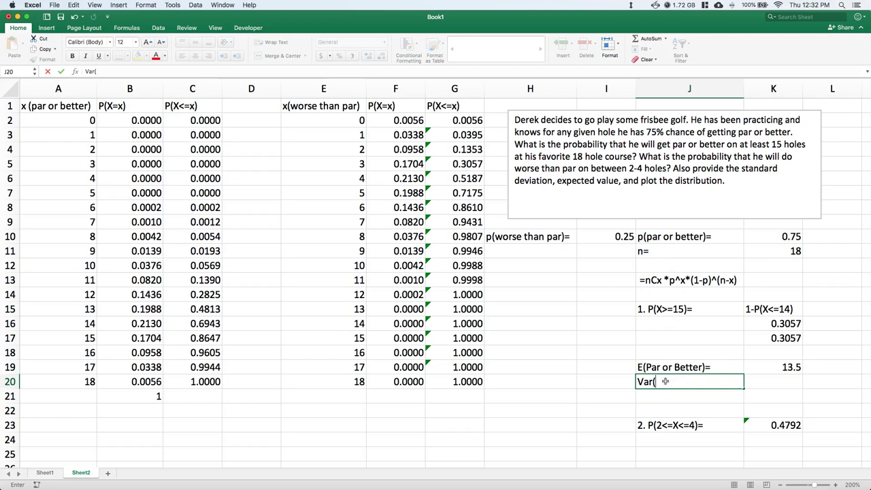
key(Tab)
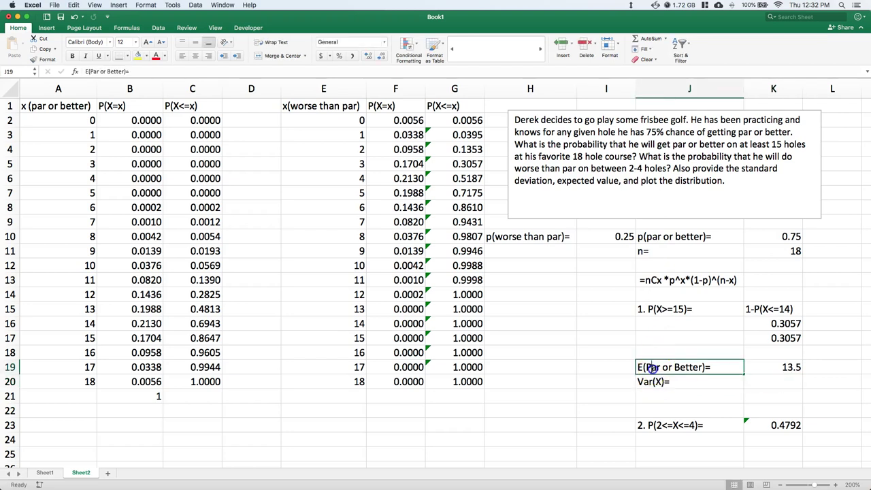
Step: Shorten the J19 label to "E(X)=" and enter the heading "Par or Better" above it in J18
double_click(645, 367)
drag(645, 367, 702, 367)
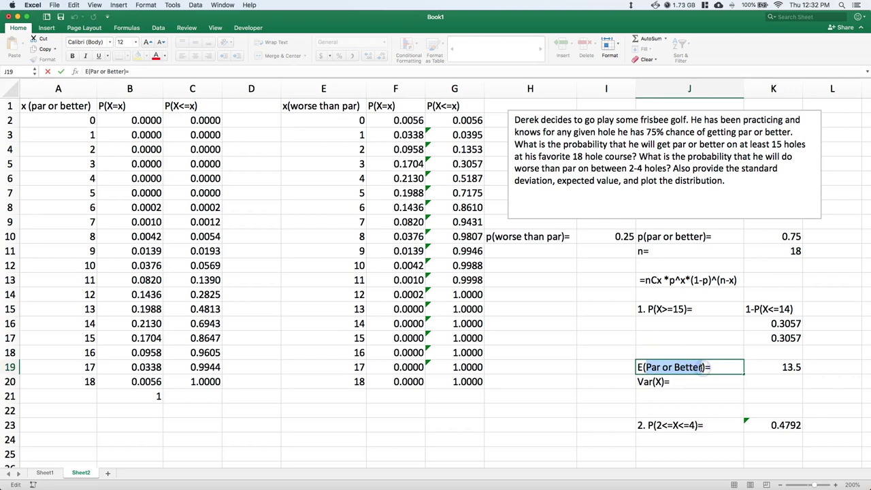
key(BackSpace)
click(681, 355)
text(Par or Better)
key(Return)
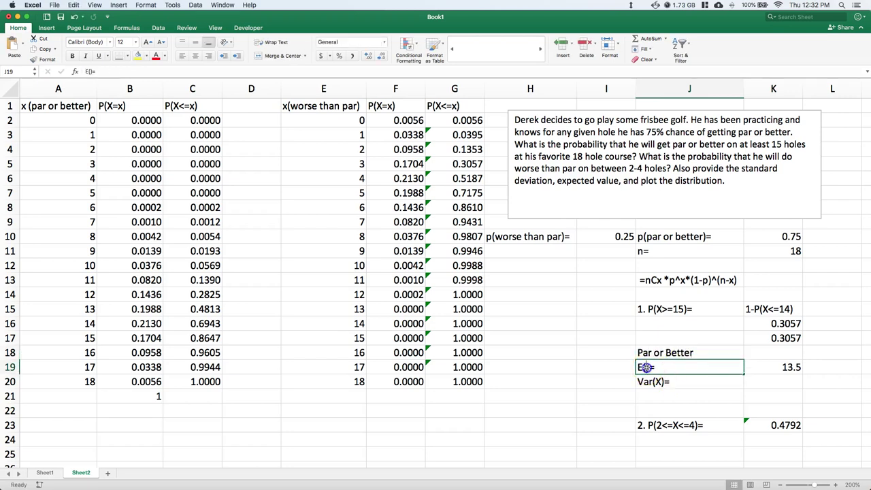
double_click(647, 367)
text(X)
click(681, 383)
Step: Calculate the variance in K20 with =K11*K10*(1-K10)
click(748, 381)
double_click(769, 381)
text(=)
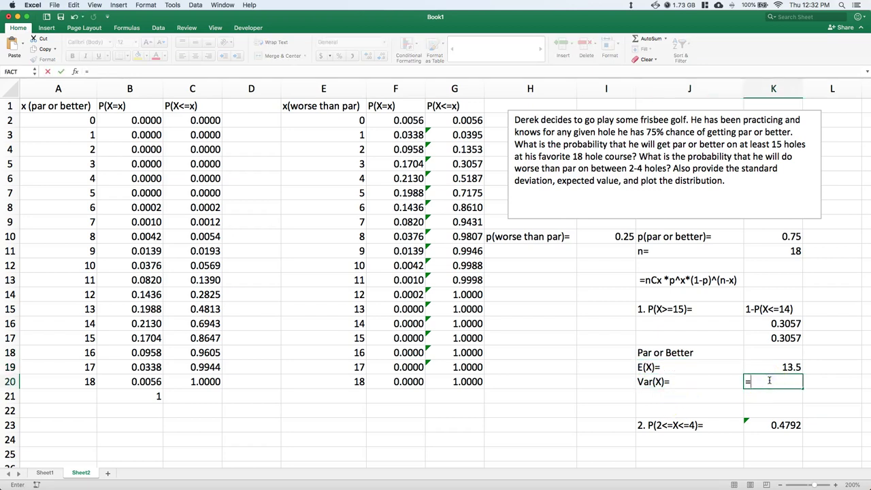
click(776, 249)
text(/)
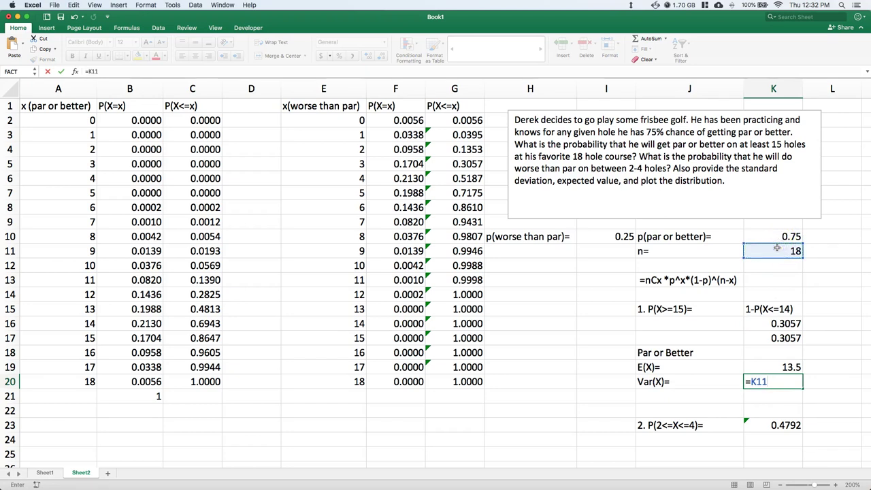
click(787, 236)
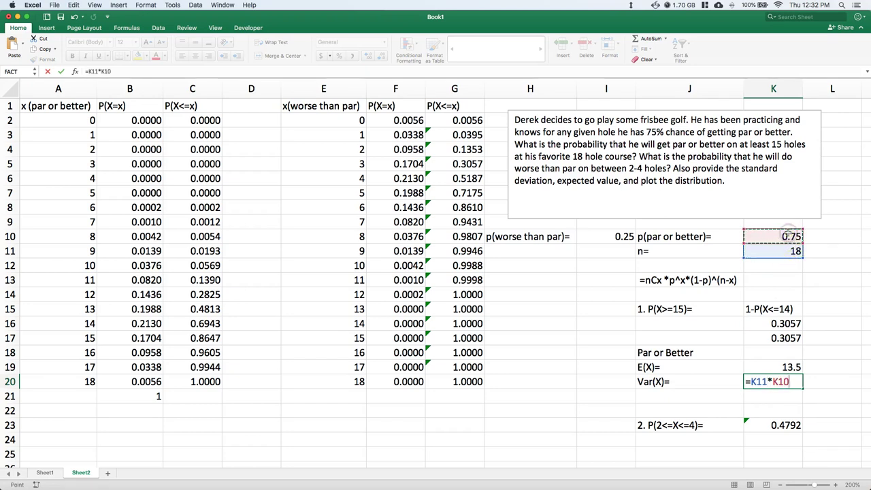
text(*()
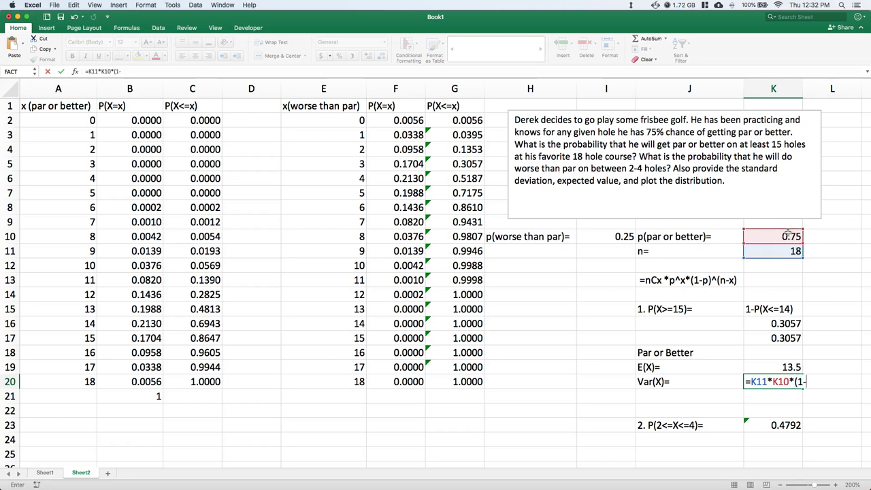
text(1-)
click(788, 233)
text())
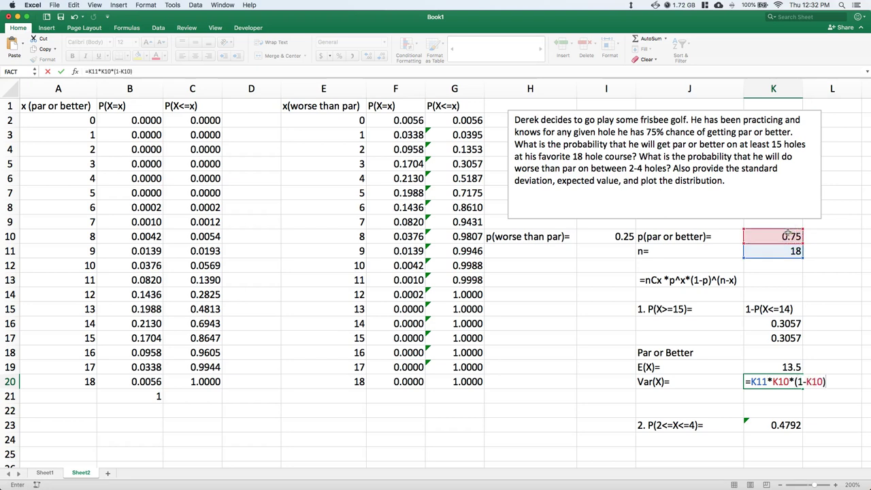
key(Return)
Step: Label J21 "SD(X)=" and calculate the standard deviation in K21 as the square root of K20
click(667, 402)
text(SD(X)
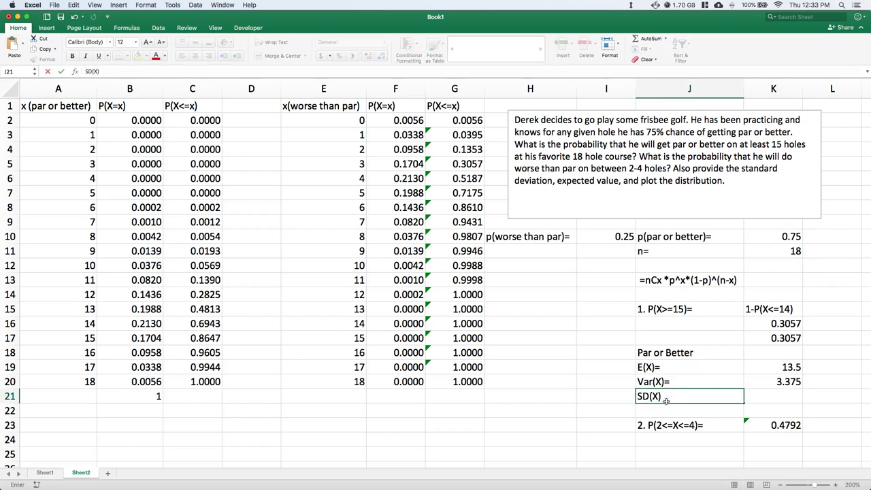
text()=)
key(Tab)
text(=sqrt)
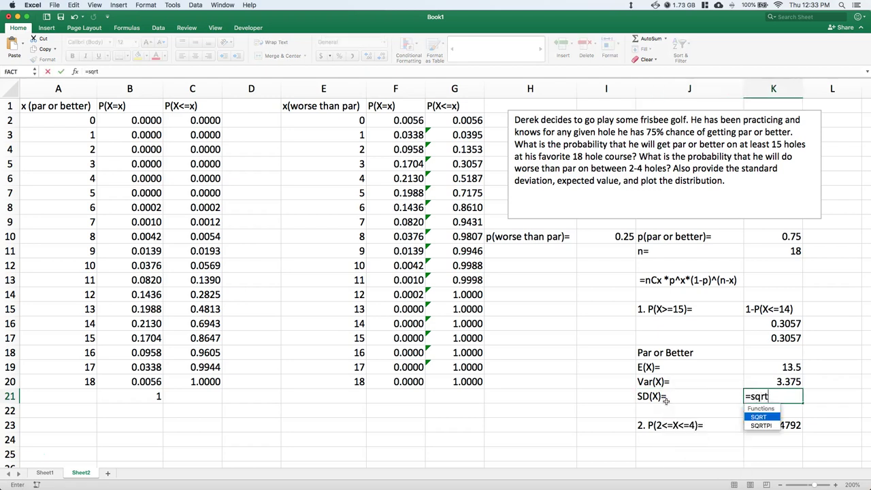
text(()
click(746, 376)
text())
key(Return)
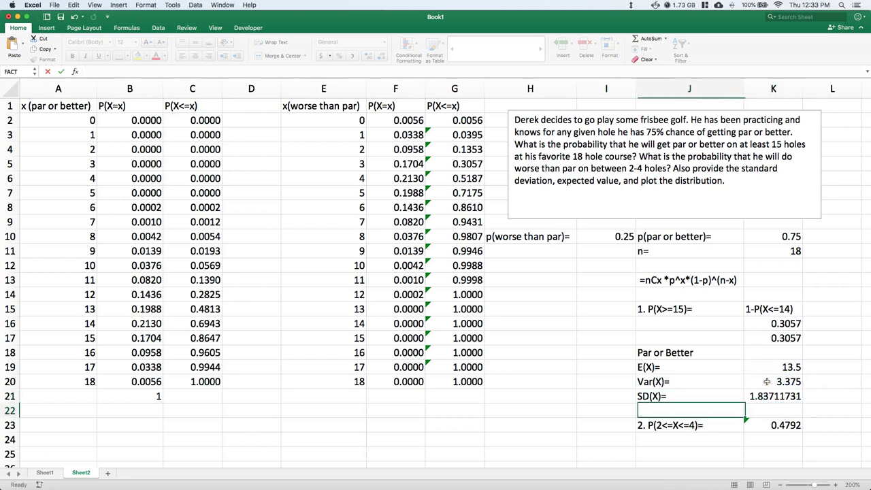
Step: Format the variance and standard deviation in K20:K21 to four decimal places
drag(764, 398, 757, 383)
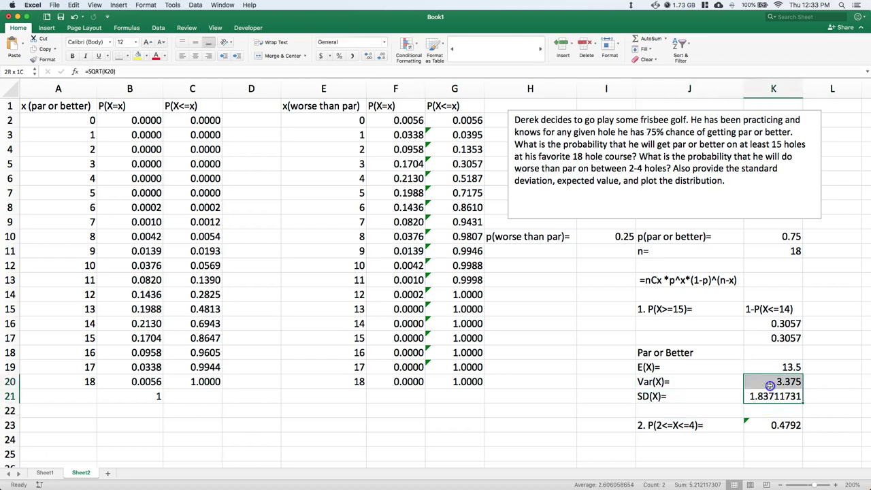
click(381, 57)
click(381, 58)
click(381, 57)
click(381, 57)
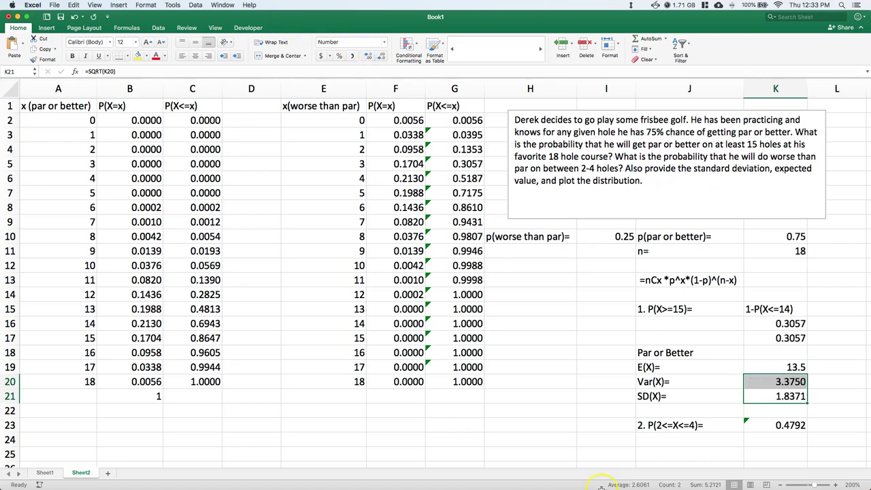
click(593, 360)
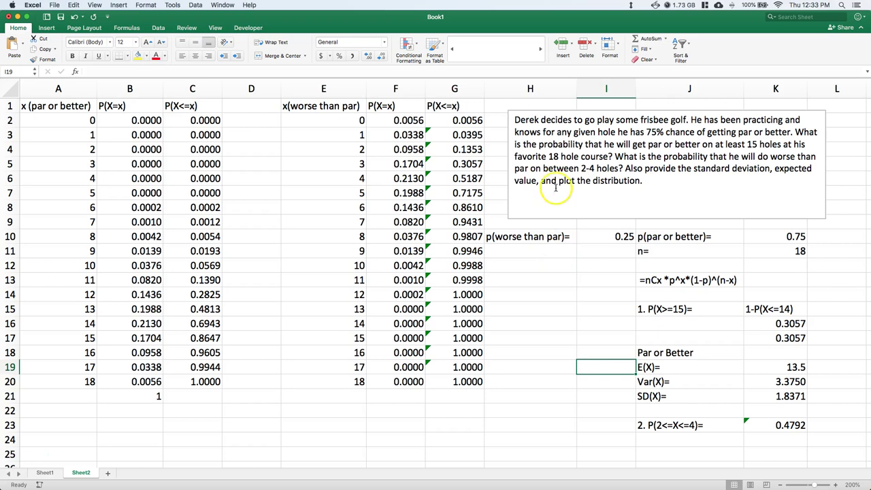
Step: Highlight "and plot the distribution" in the problem text and switch to R Commander
drag(541, 181, 642, 181)
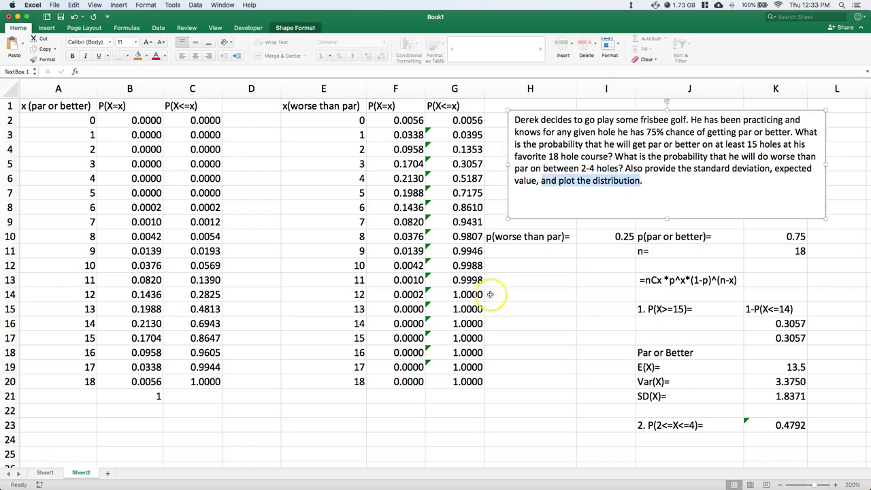
mouse_move(286, 483)
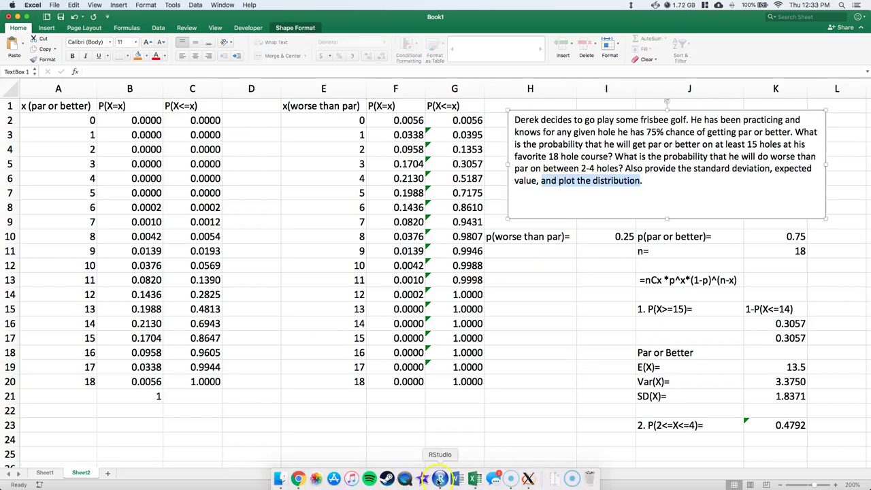
click(528, 479)
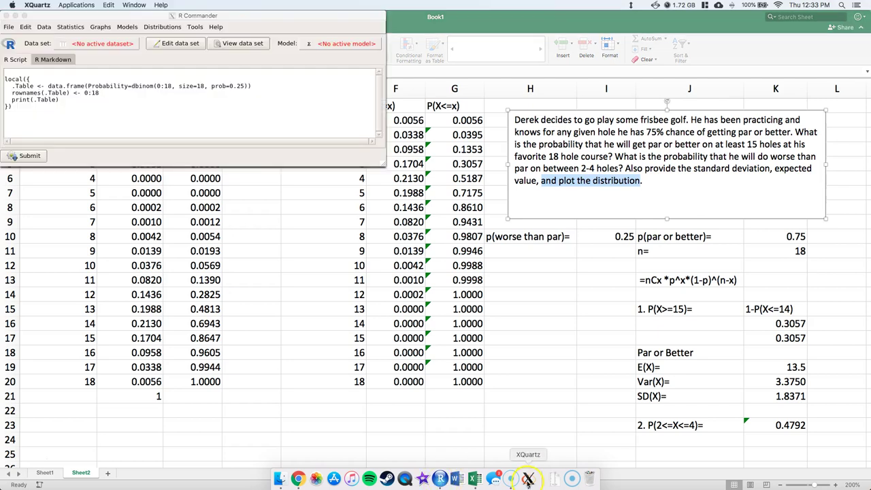
Step: Plot the binomial probability mass function for 18 trials with success probability 0.75, and move the plot window beside the column of row labels
click(162, 27)
mouse_move(179, 59)
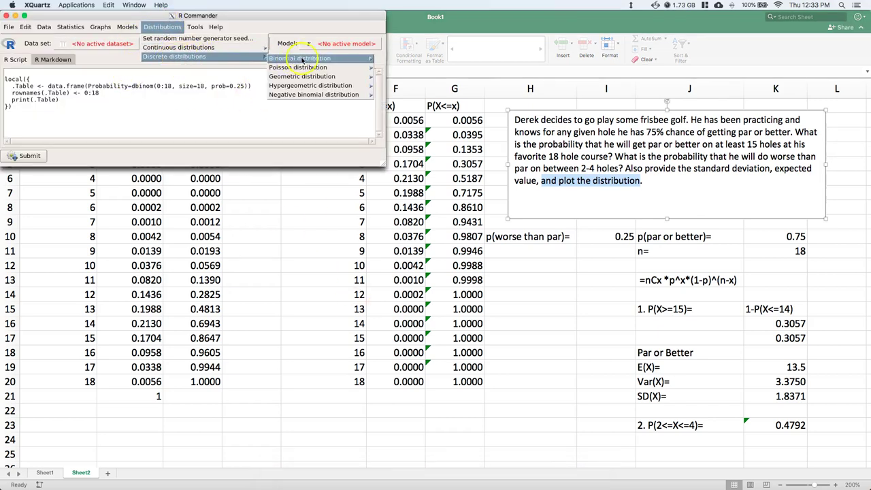
mouse_move(314, 61)
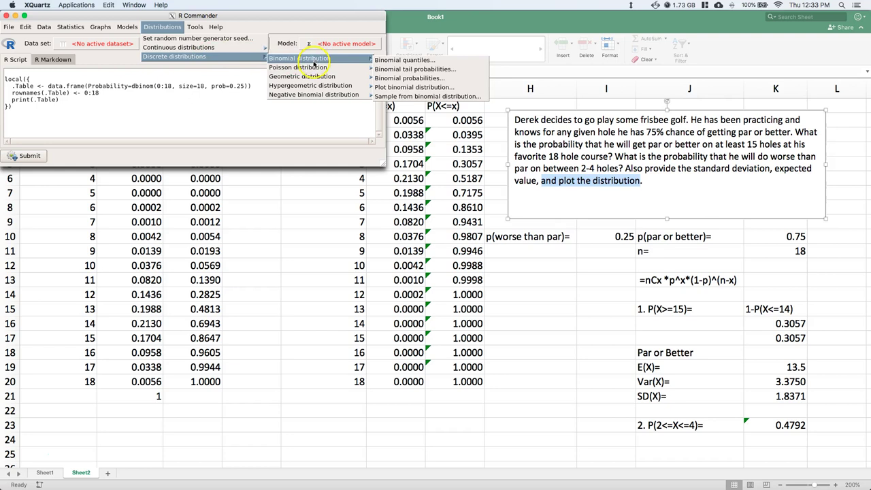
click(426, 88)
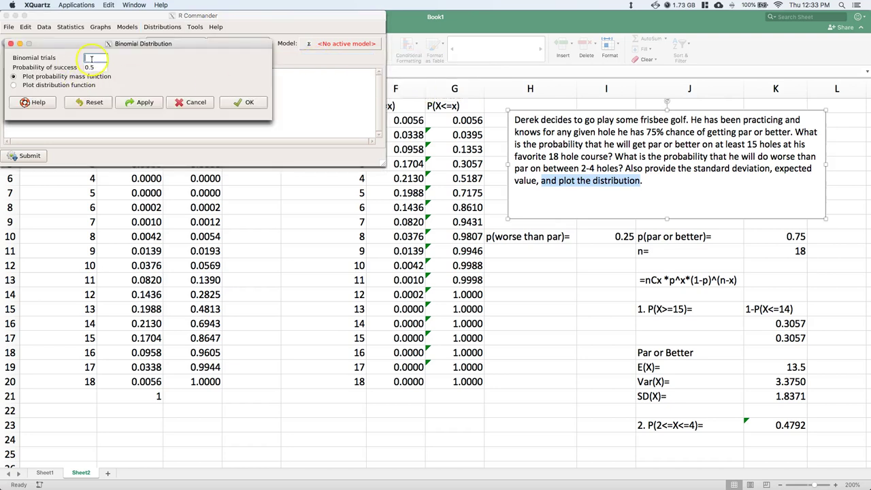
click(92, 59)
click(95, 66)
click(240, 102)
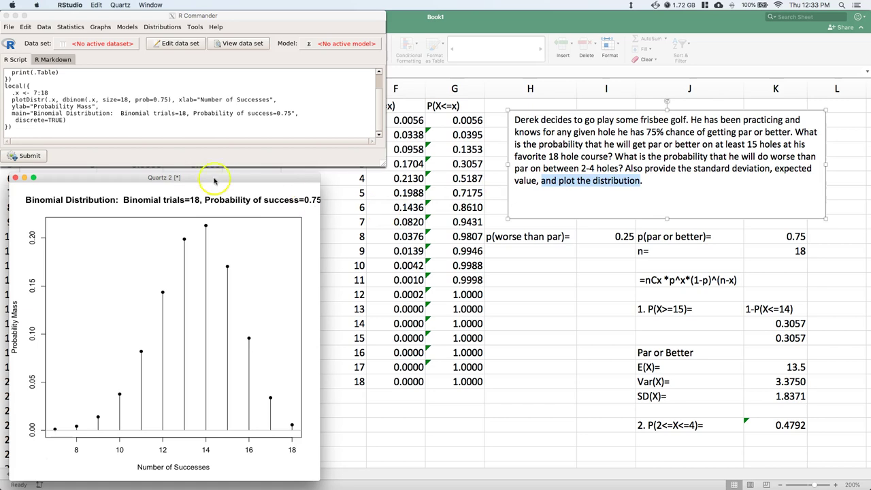
drag(196, 176, 379, 176)
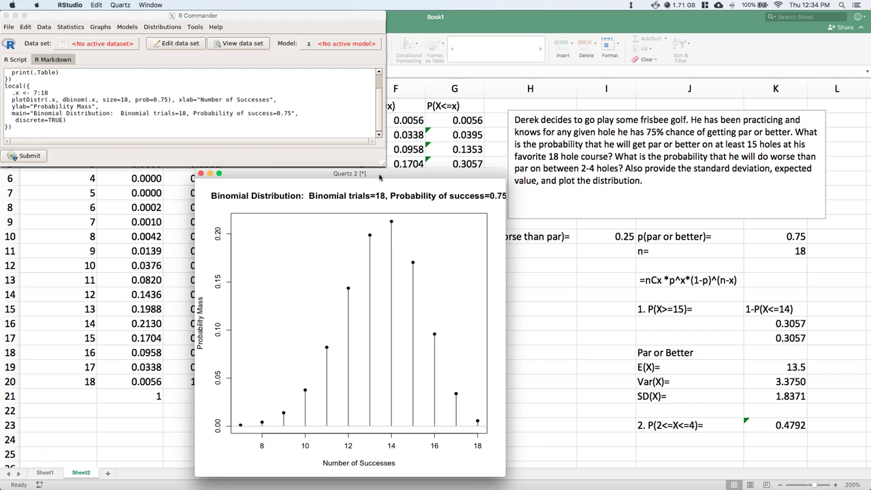
click(511, 225)
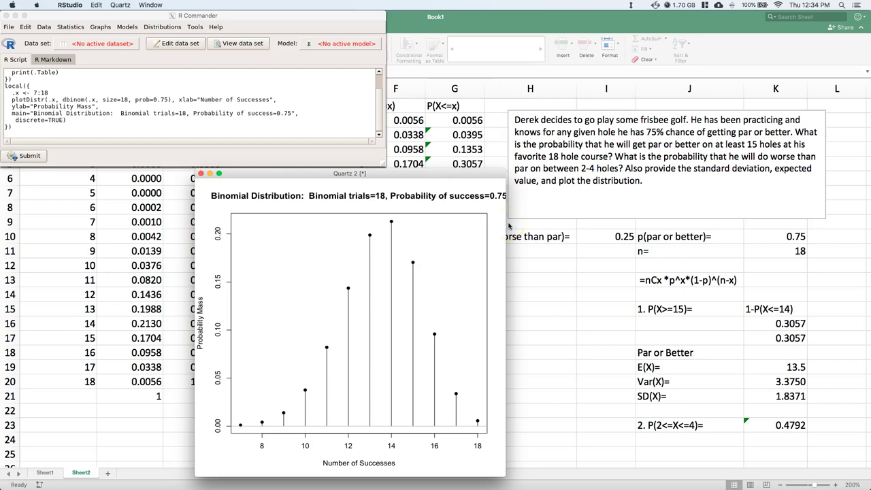